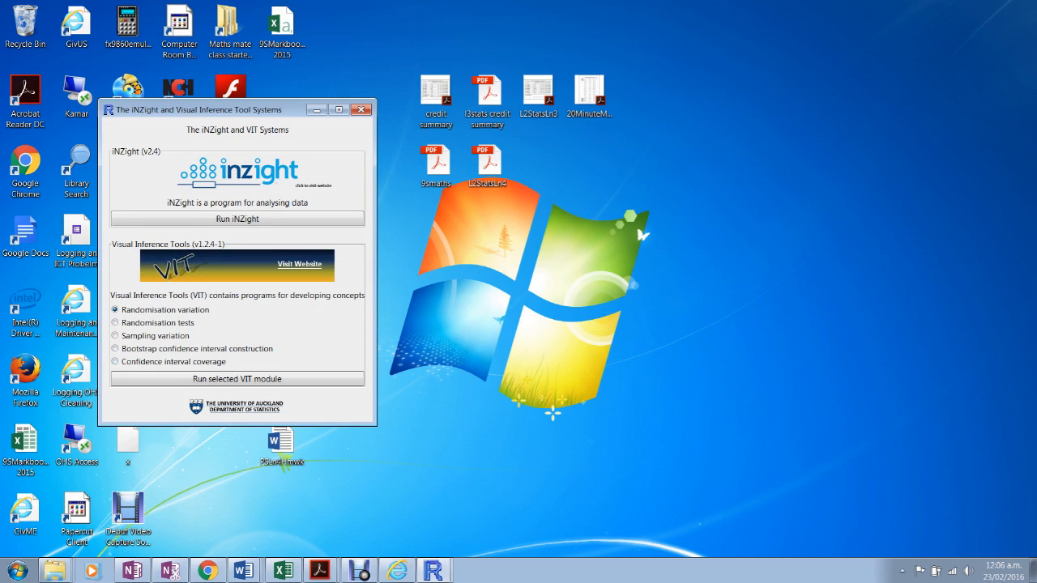
- Run iNZight and import American New Cars of 1993.csv from the AS3.9-10 subfolder of the iNZightVIT data folder
click(238, 219)
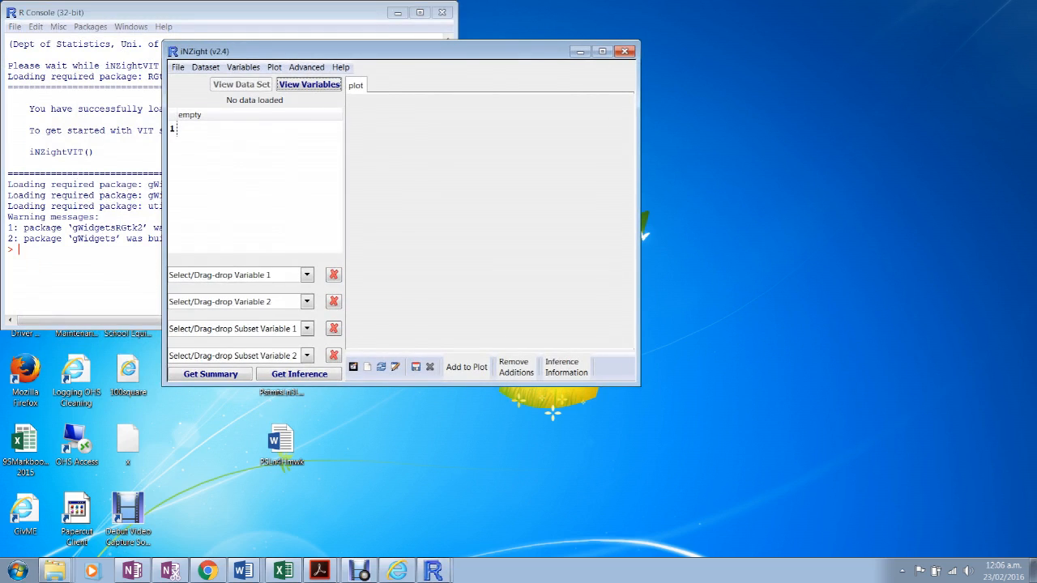
click(178, 67)
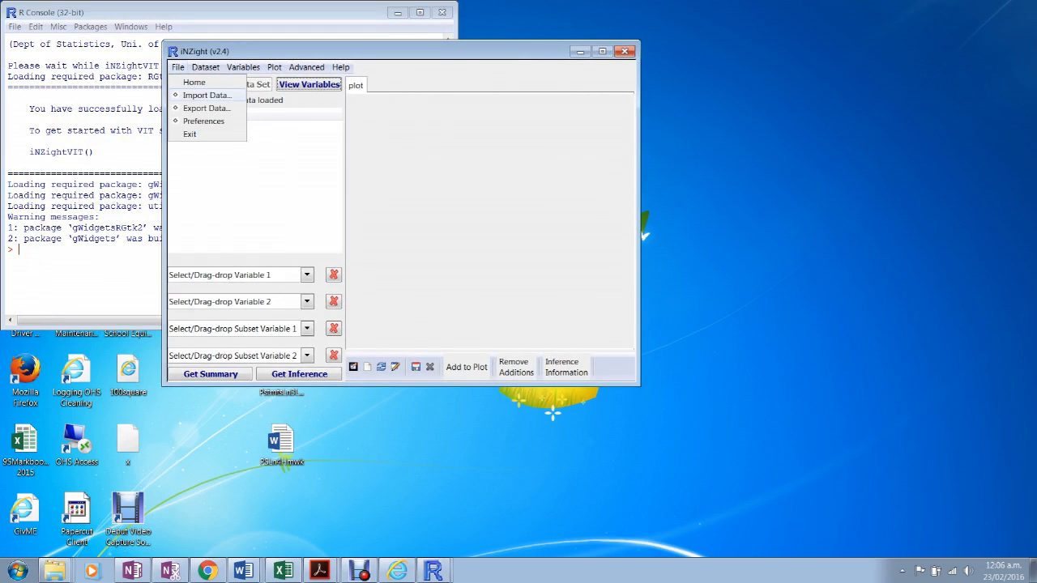
click(207, 96)
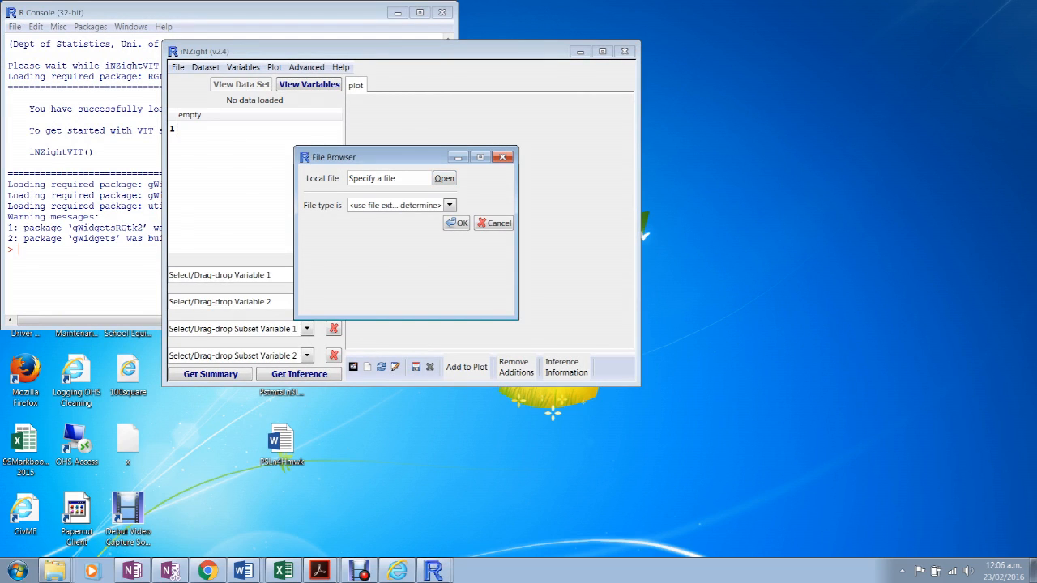
click(444, 178)
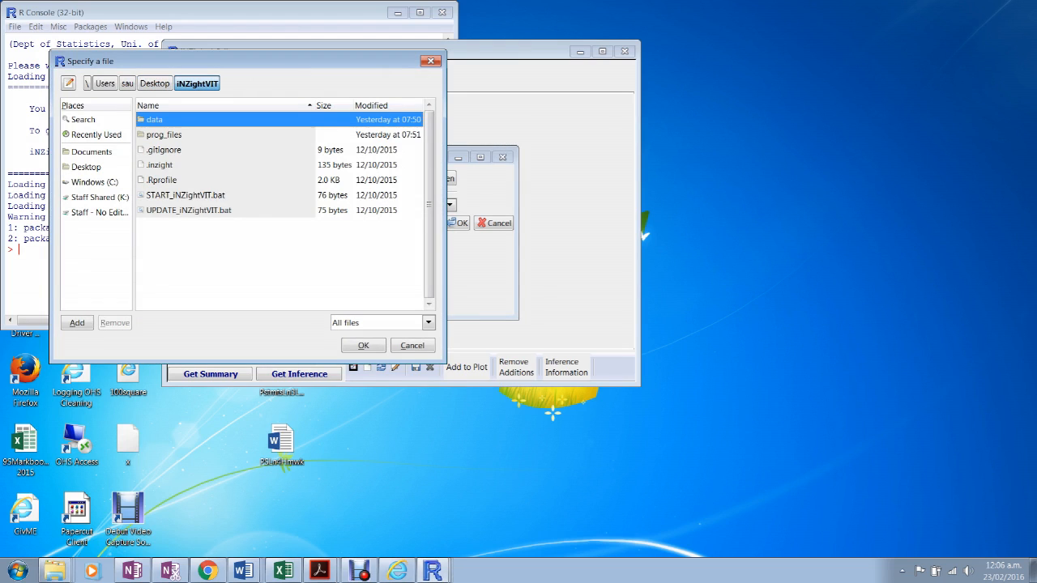
key(Return)
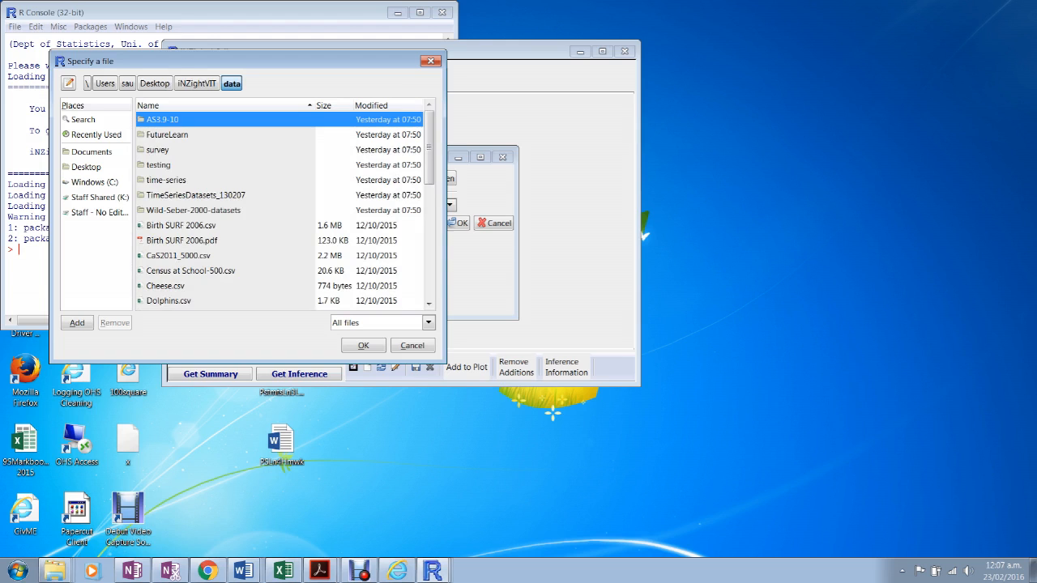
key(Return)
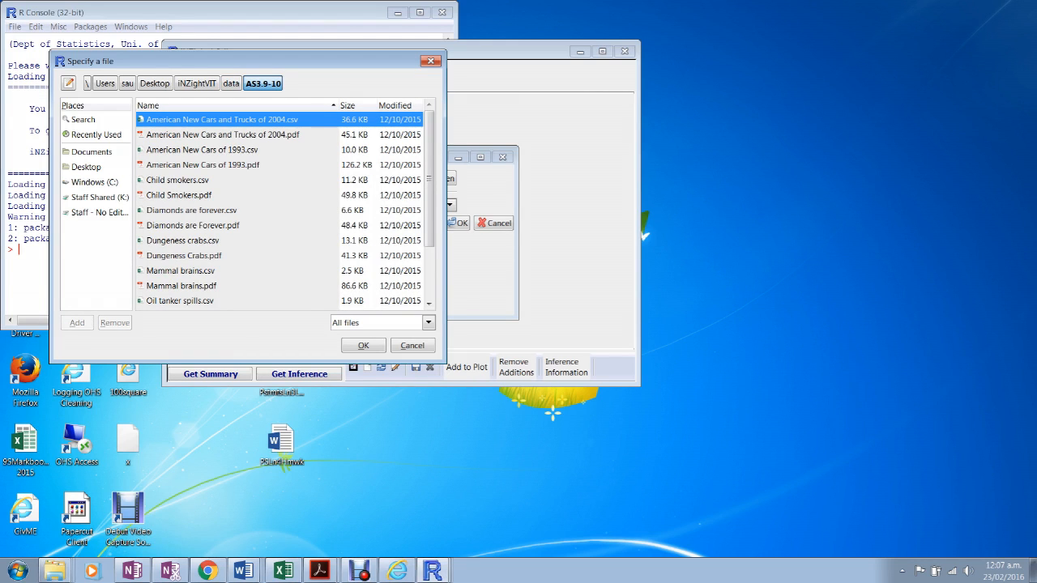
click(201, 150)
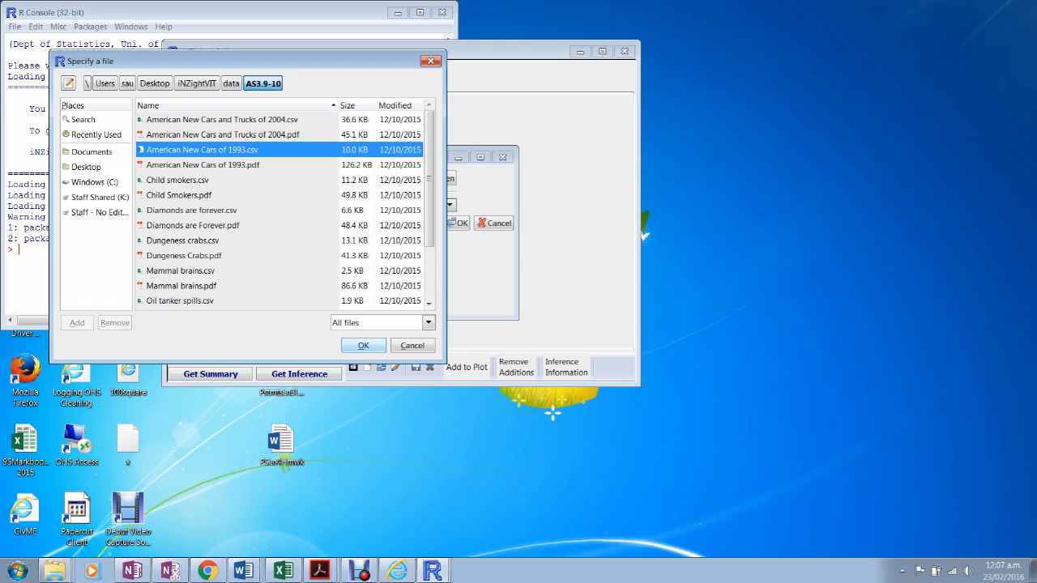
click(363, 346)
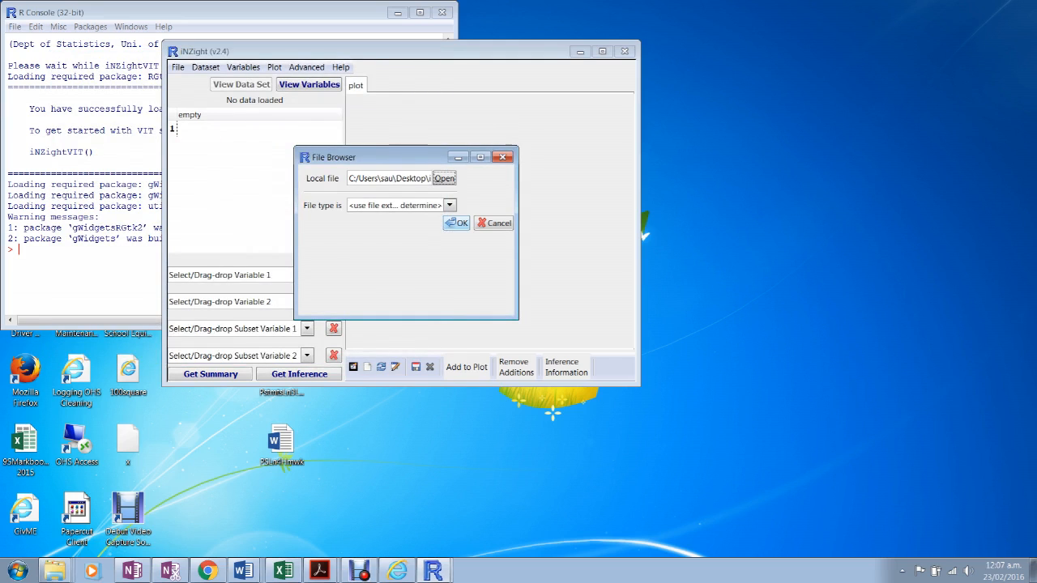
click(456, 224)
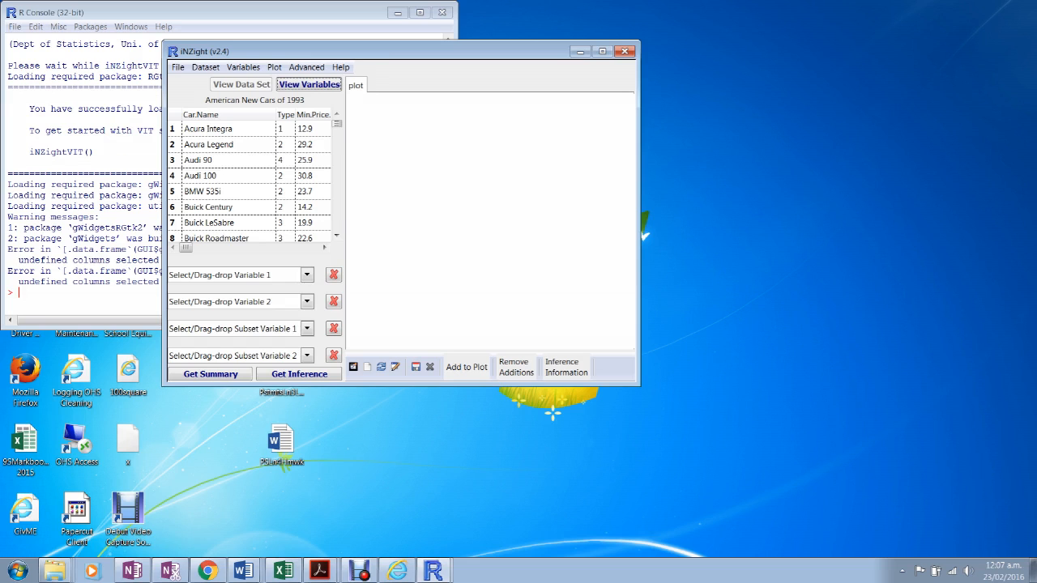
- Maximize the iNZight window and change the data set display to the list of variables
click(602, 51)
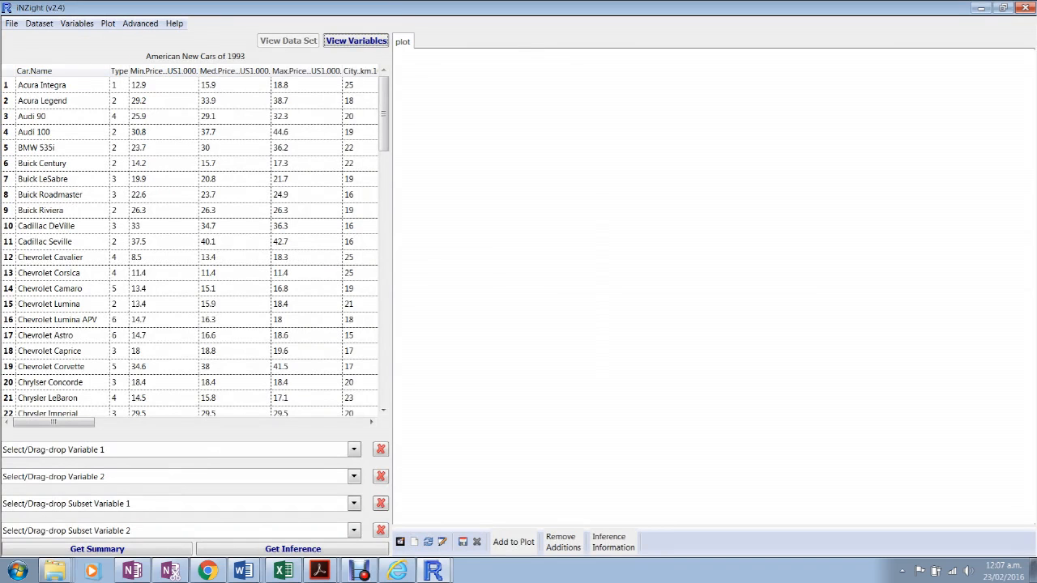
mouse_move(384, 115)
mouse_down()
mouse_move(384, 365)
mouse_move(385, 114)
mouse_up()
mouse_move(53, 422)
mouse_down()
mouse_move(205, 422)
mouse_move(53, 422)
mouse_up()
click(355, 40)
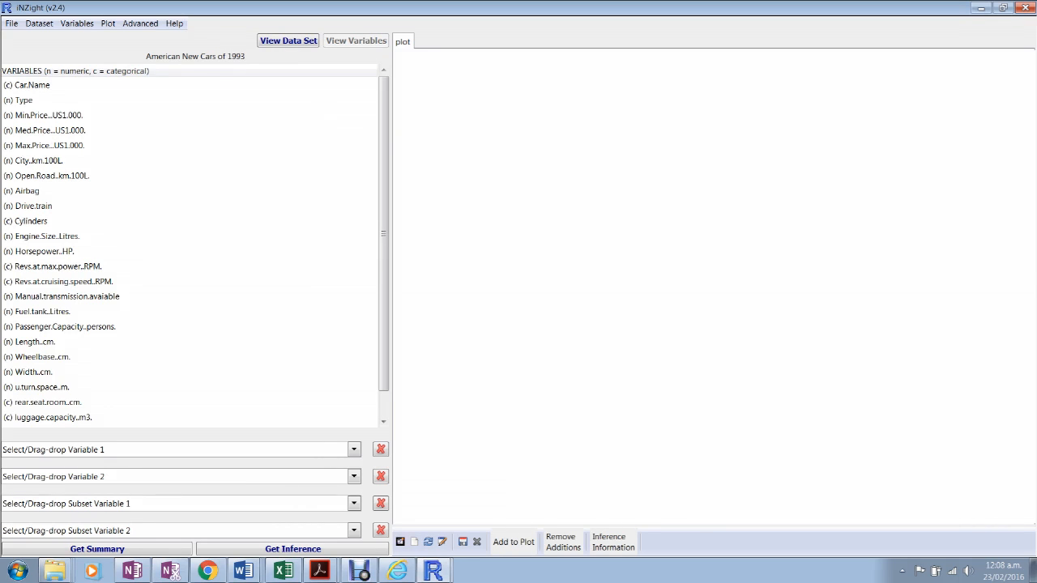
- Open the American New Cars of 1993 PDF from the desktop's iNZightVIT folder, in data > AS3.9-10
key(super+d)
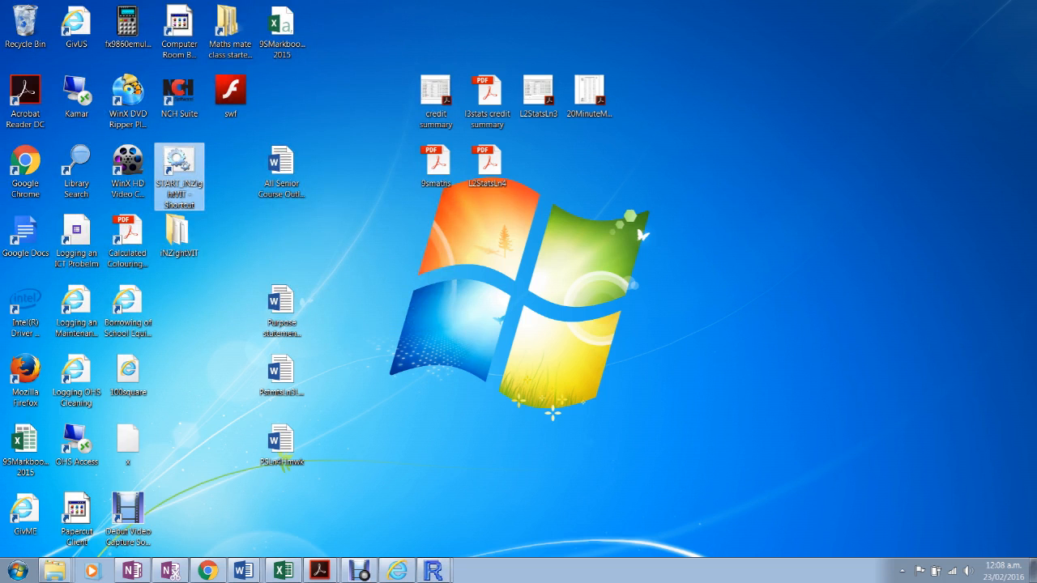
double_click(179, 235)
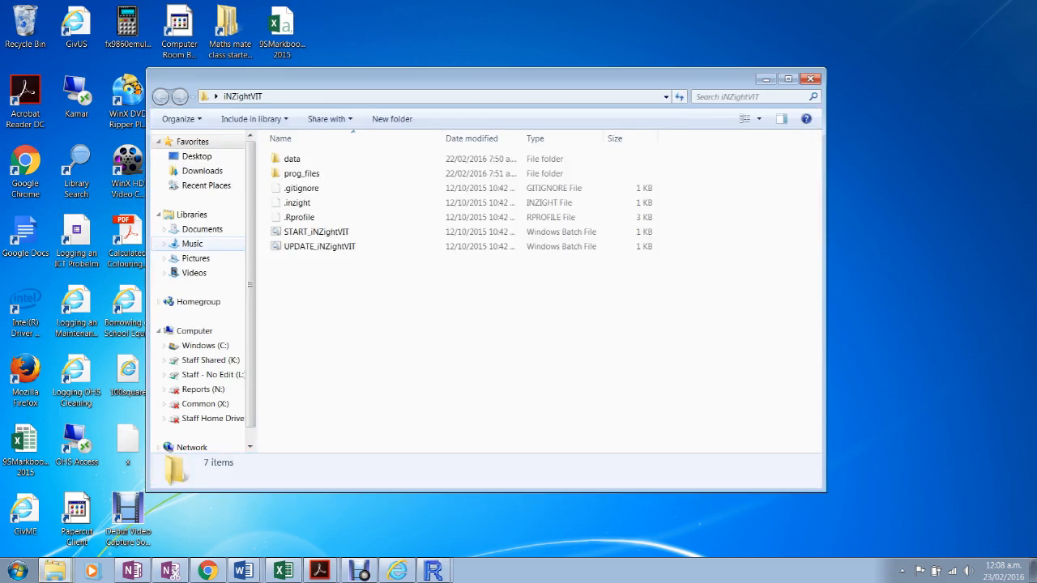
click(293, 158)
click(292, 159)
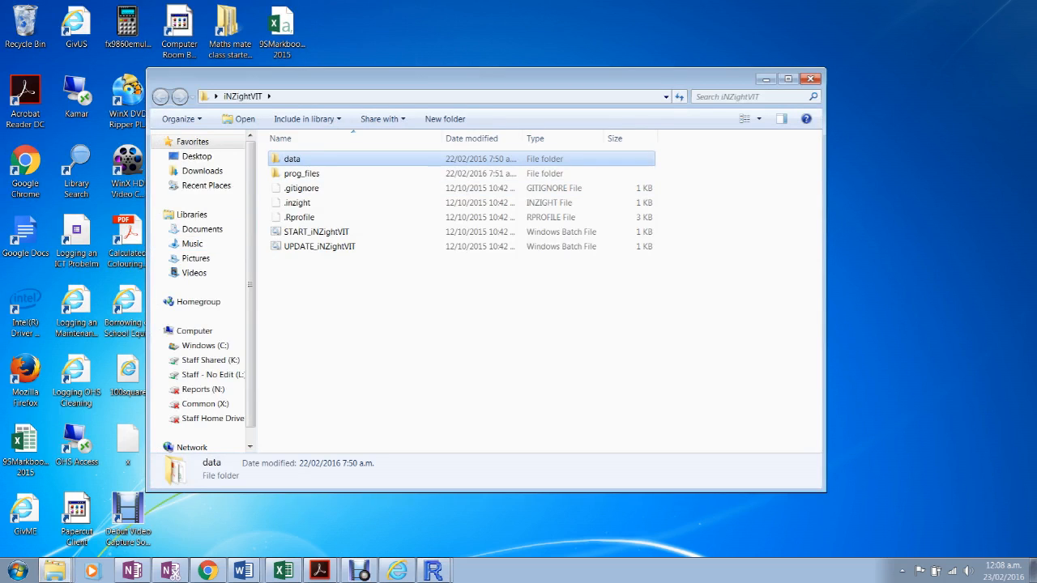
double_click(293, 159)
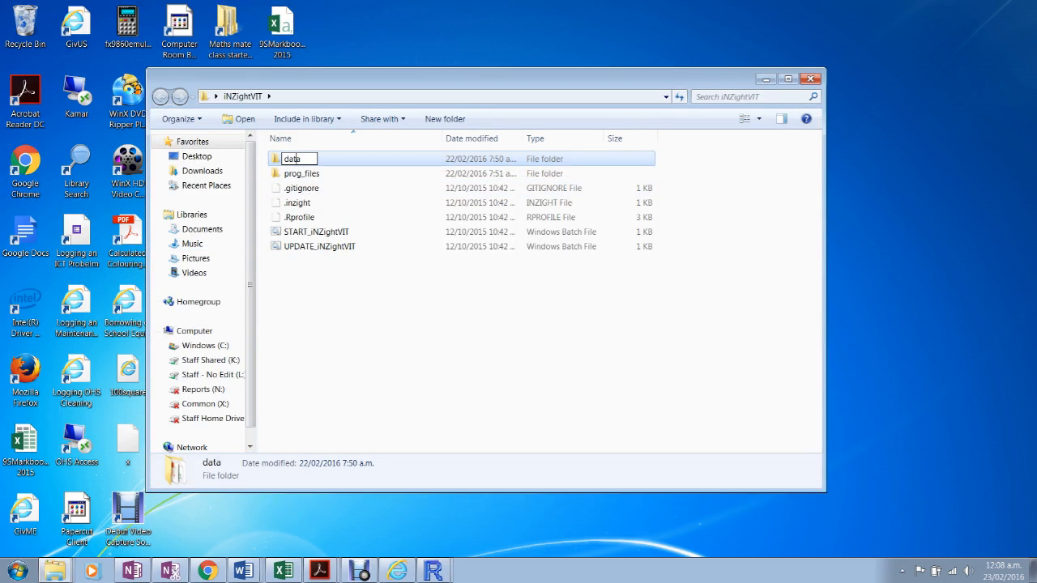
click(301, 173)
double_click(292, 159)
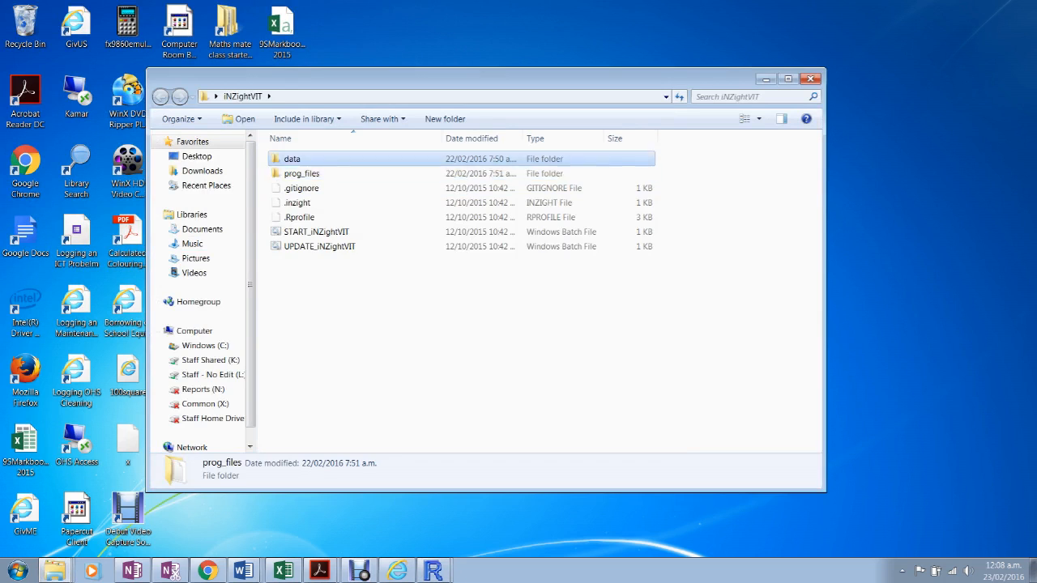
double_click(299, 159)
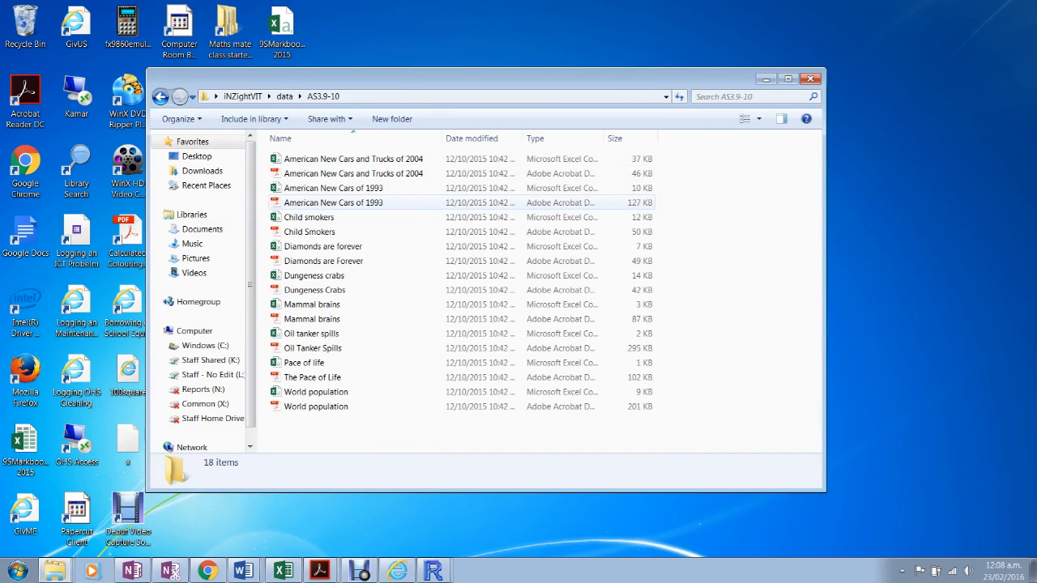
double_click(333, 203)
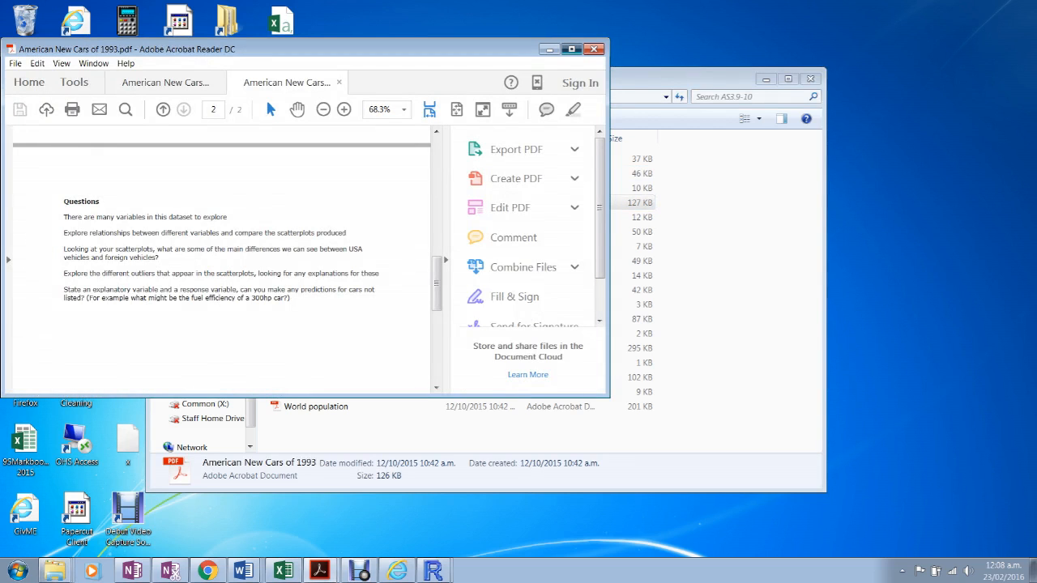
- Maximize the PDF and read its background, data and variables sections, including the car type codes and fuel efficiency units
double_click(260, 54)
scroll(261, 56, up, 5)
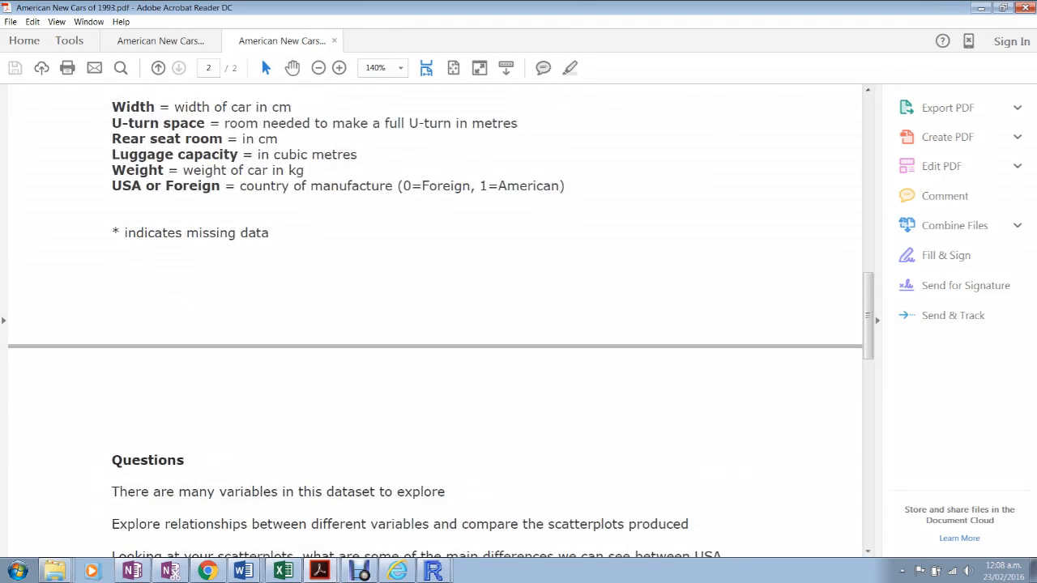
scroll(261, 56, up, 5)
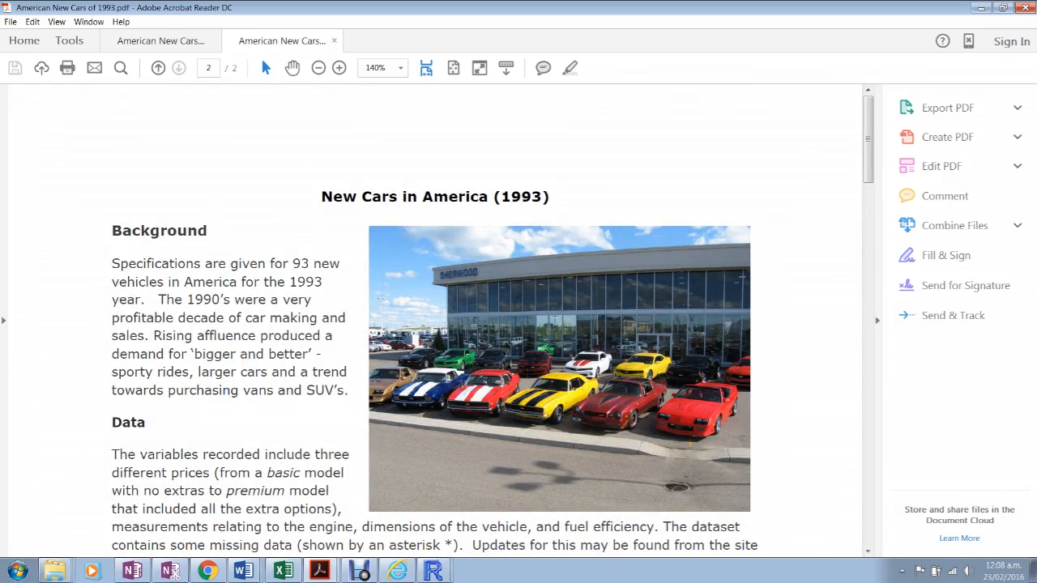
drag(868, 139, 868, 146)
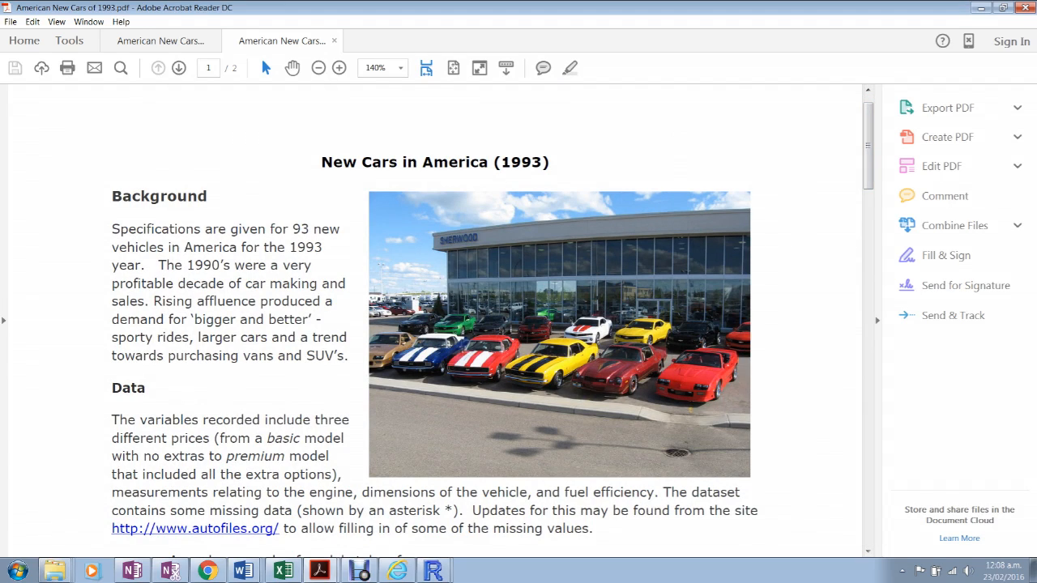
scroll(493, 341, down, 2)
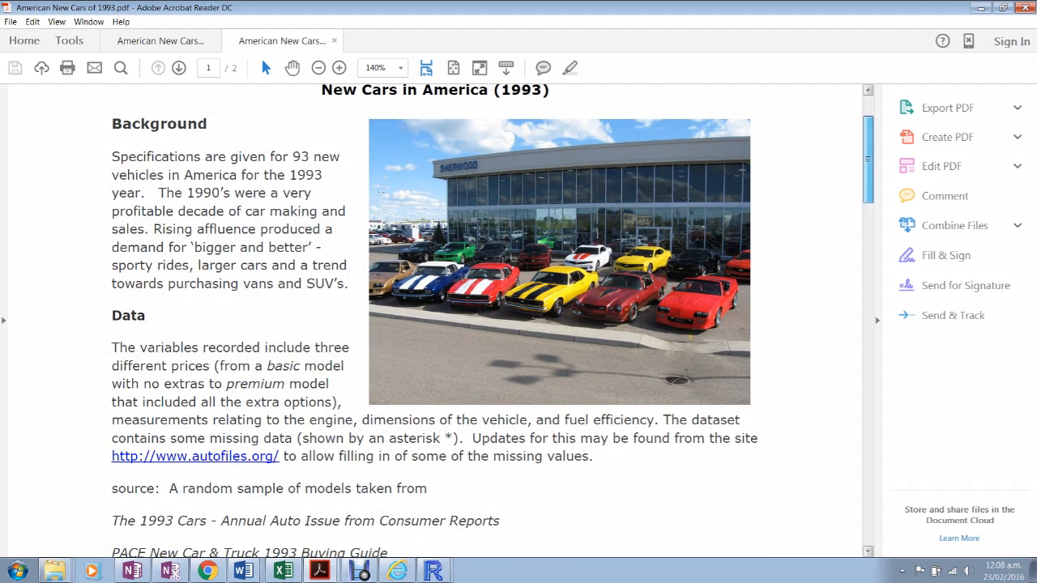
scroll(492, 320, down, 3)
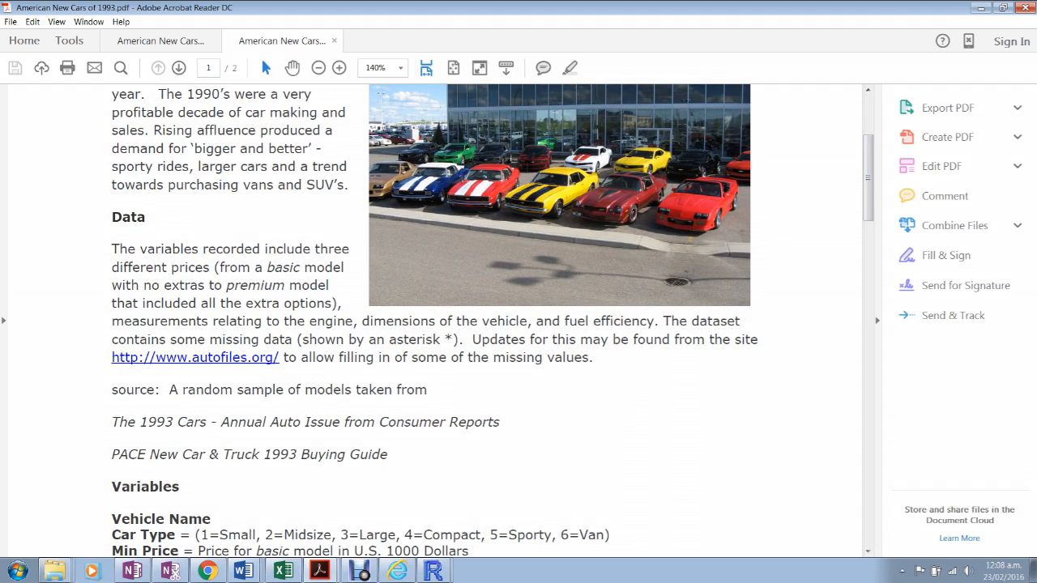
drag(867, 178, 867, 247)
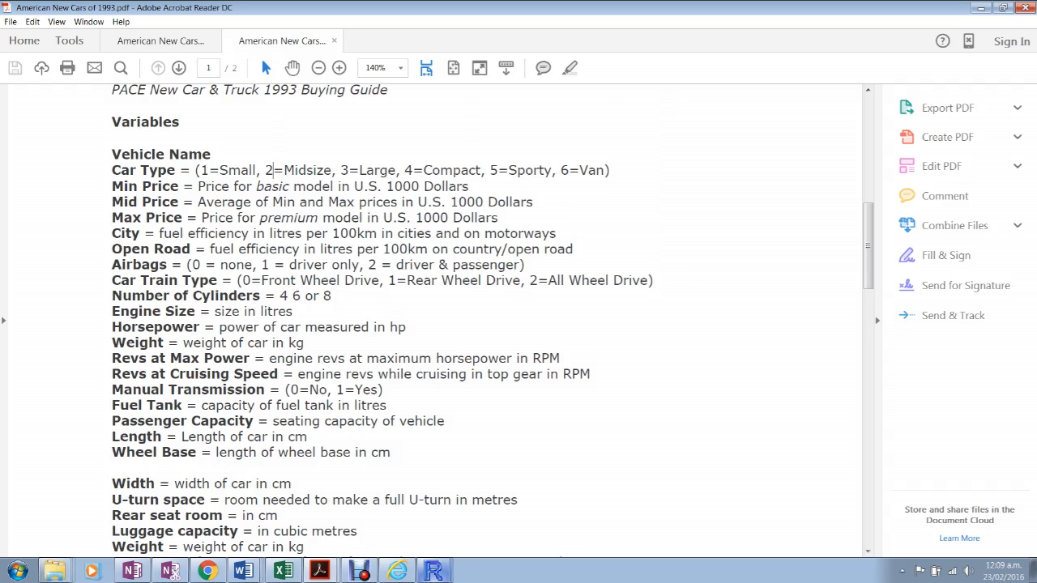
- Switch back to iNZight and display the car data set as a table in the maximized window
key(alt+Tab)
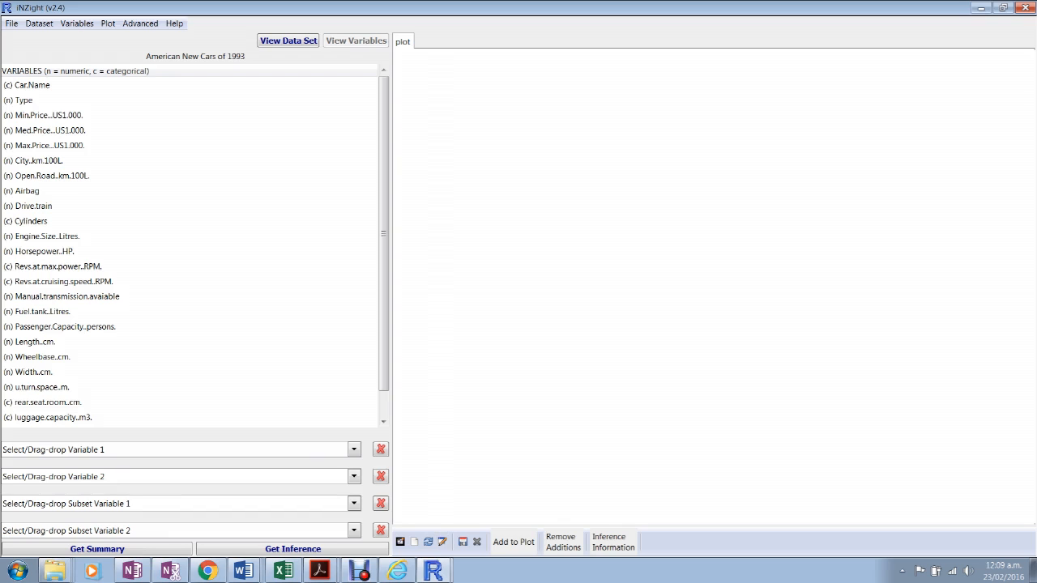
click(289, 40)
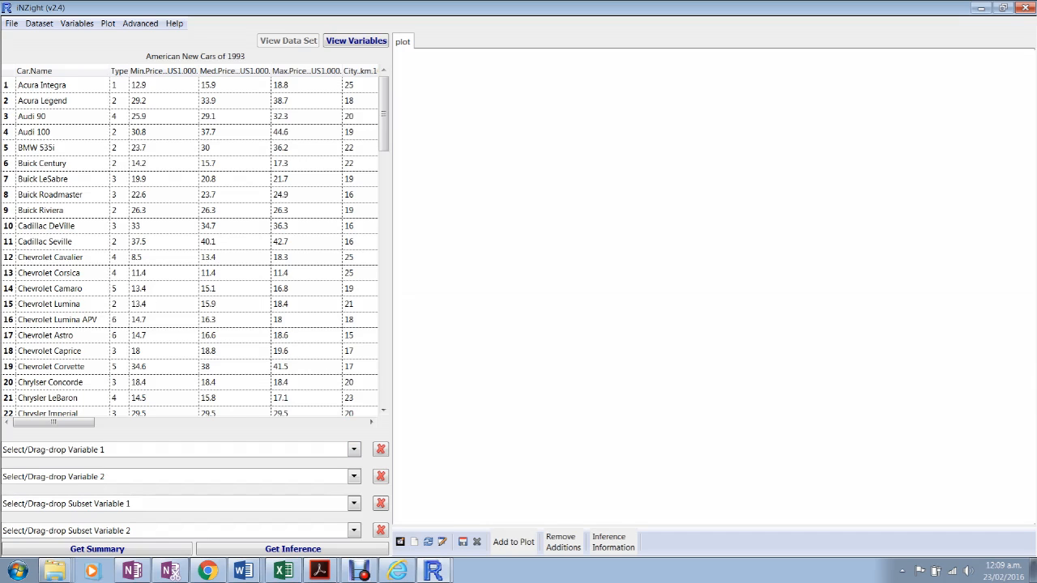
click(235, 71)
click(1003, 7)
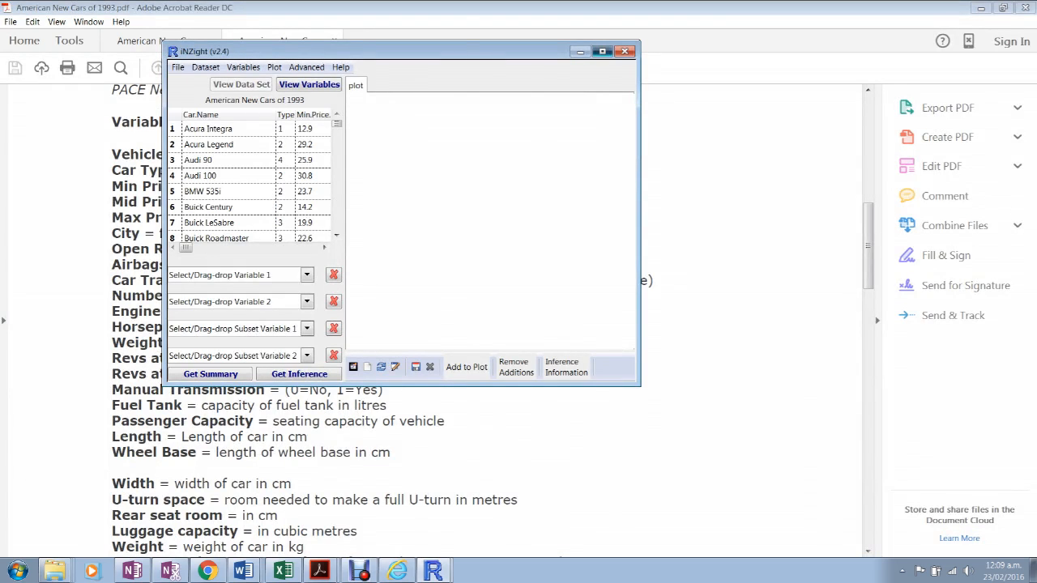
click(602, 51)
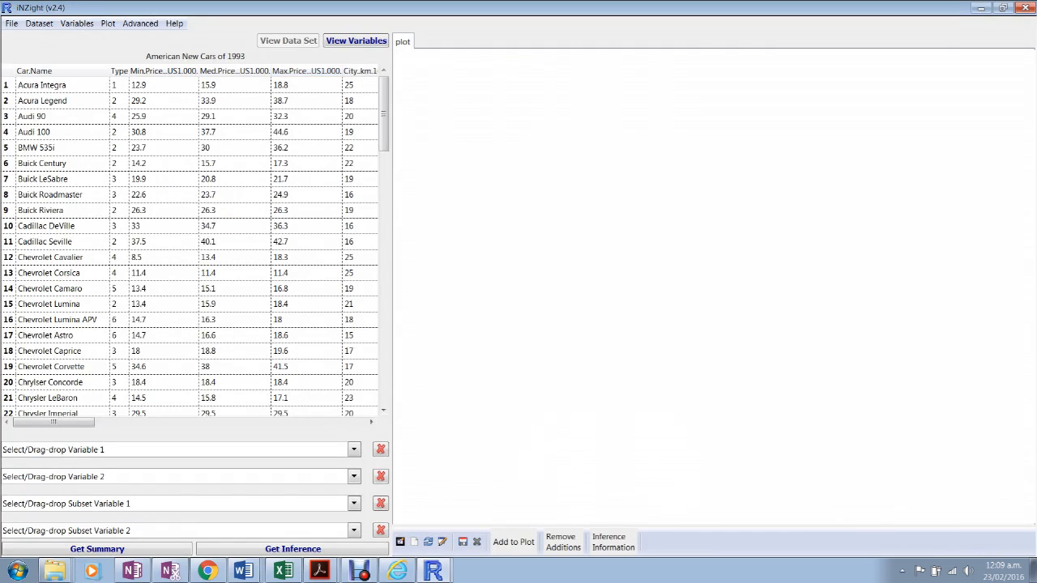
- Plot the data with Engine.Size..Litres. as Variable 1 and City..km.100L. as Variable 2
drag(53, 422, 151, 422)
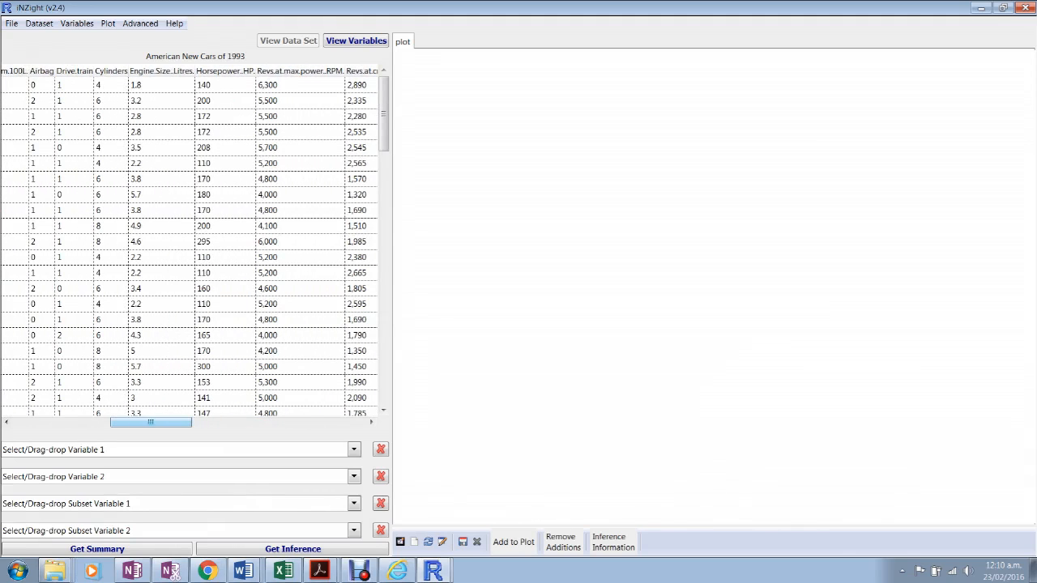
mouse_move(161, 71)
mouse_down()
mouse_move(97, 474)
mouse_move(102, 448)
mouse_up()
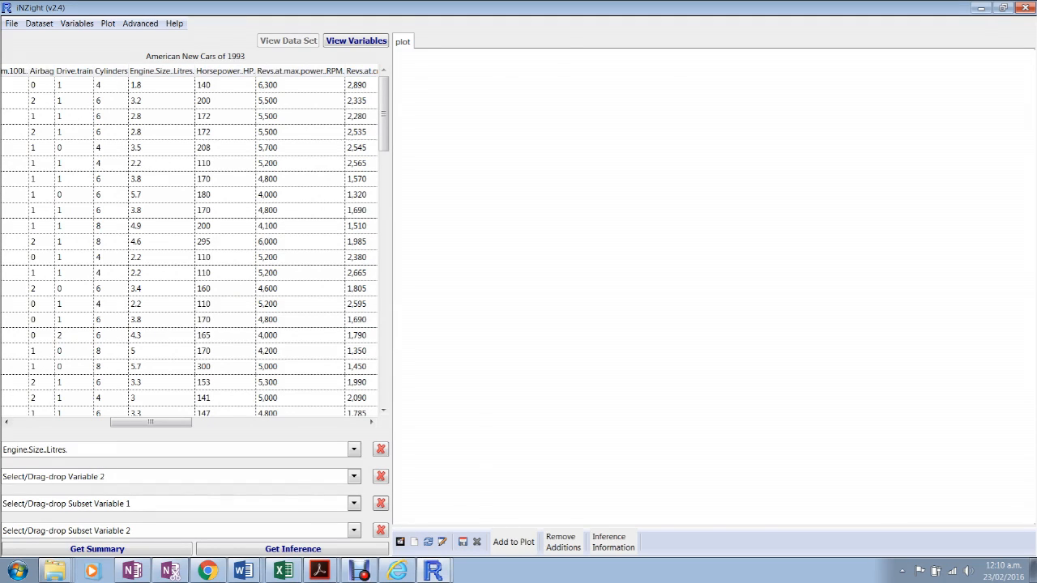
click(353, 476)
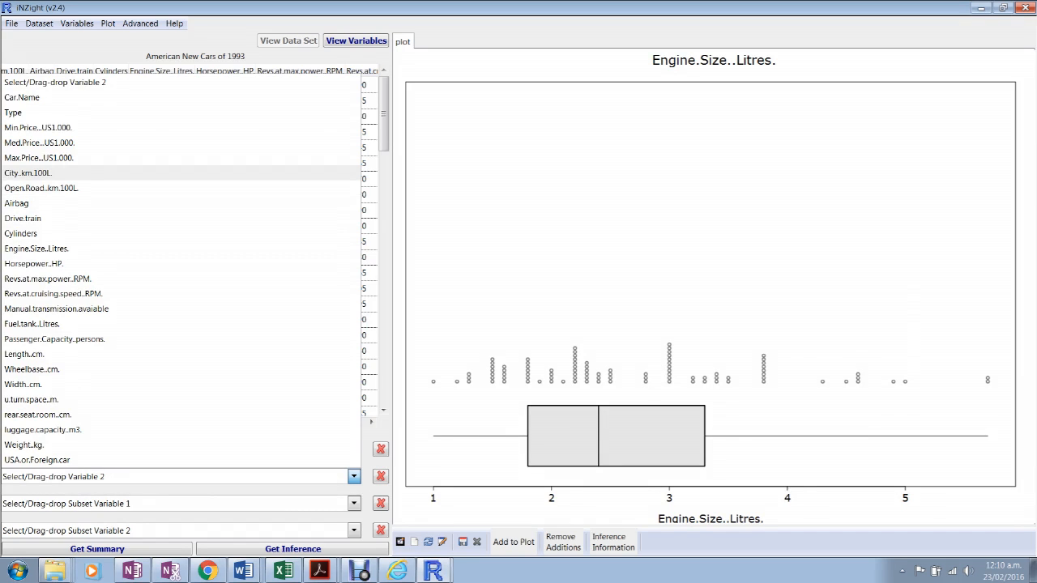
click(29, 173)
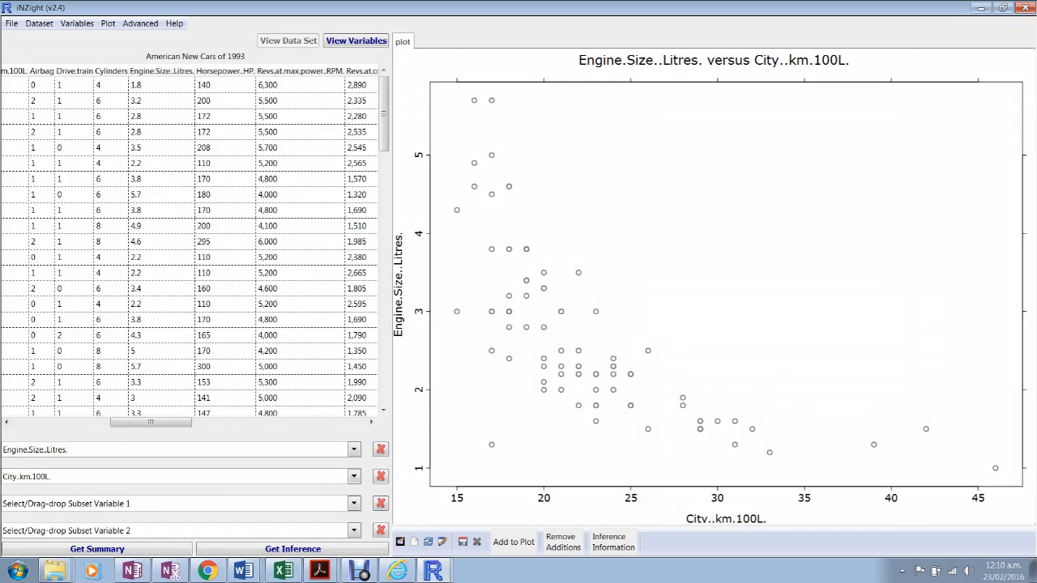
- Clear Variable 1 and set it to City..km.100L. instead
click(354, 476)
click(354, 476)
click(380, 449)
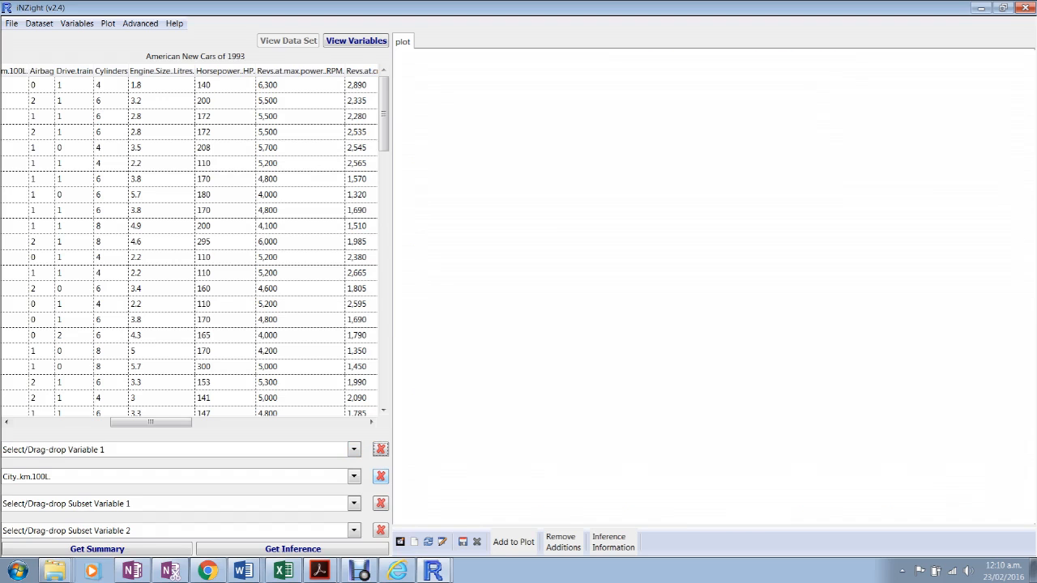
click(353, 448)
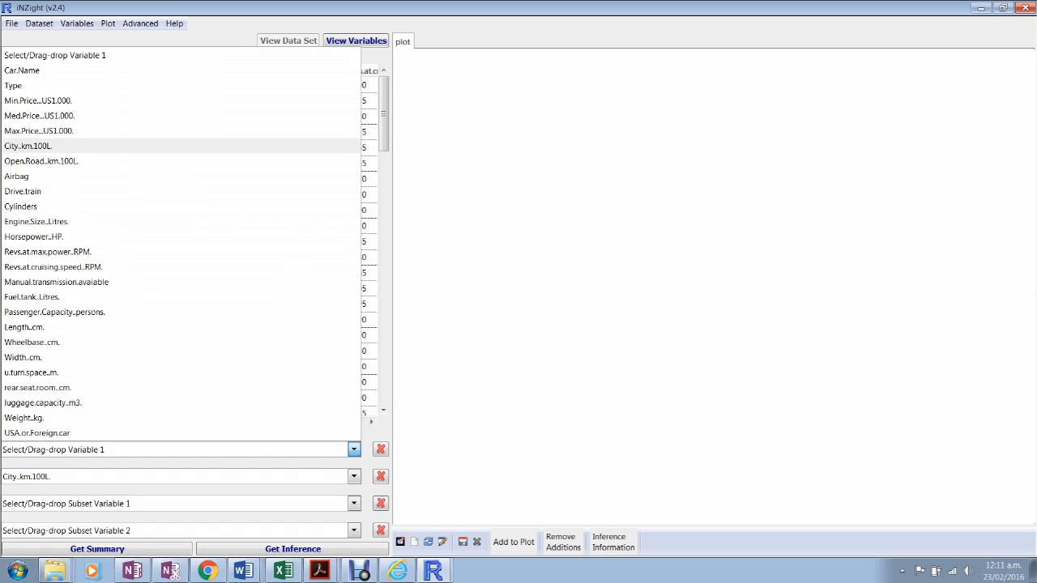
click(28, 146)
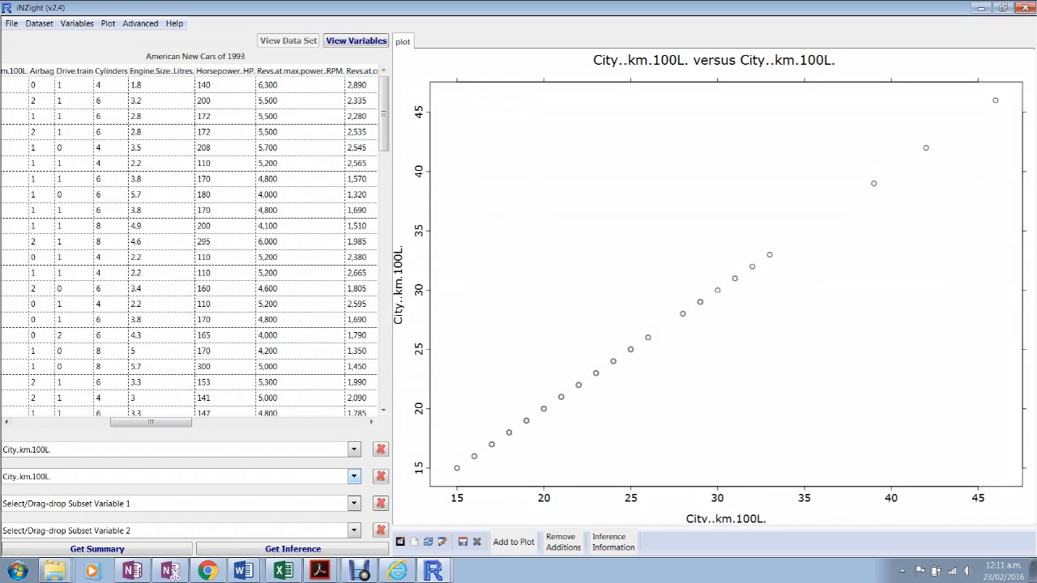
- Set Variable 2 to Engine.Size..Litres. so city fuel consumption is plotted against engine size
click(354, 476)
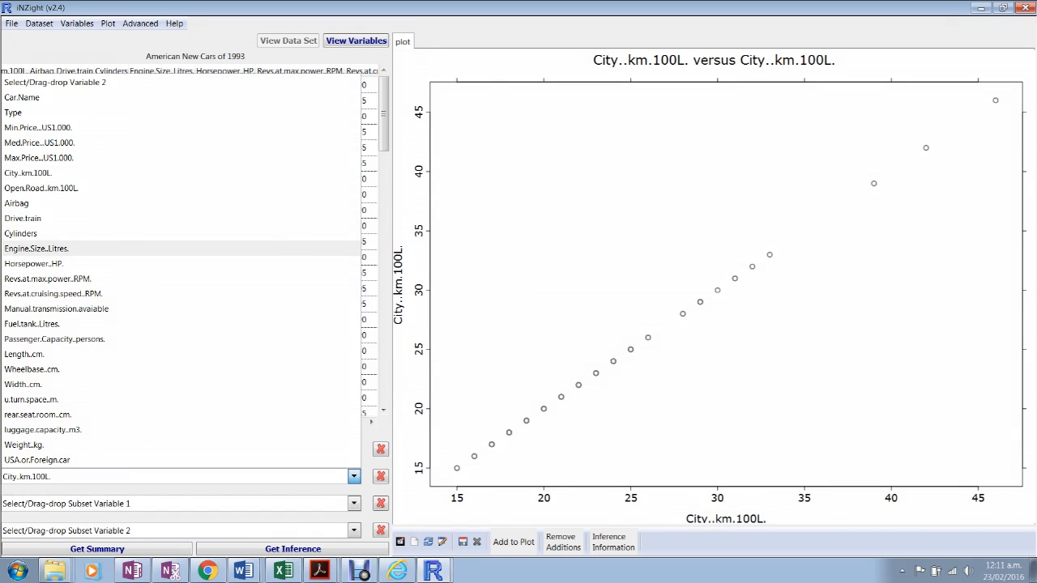
click(37, 249)
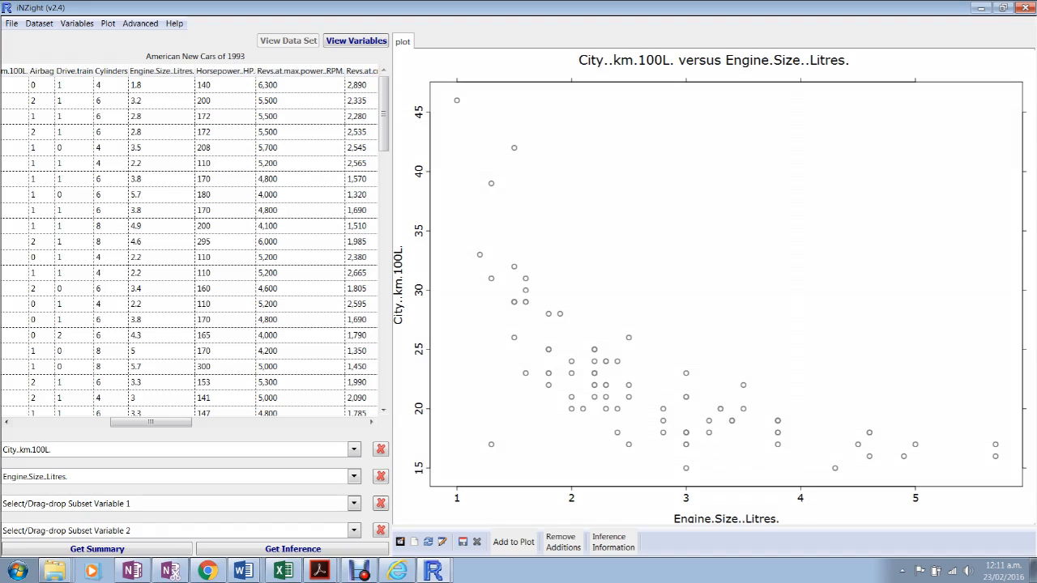
click(462, 542)
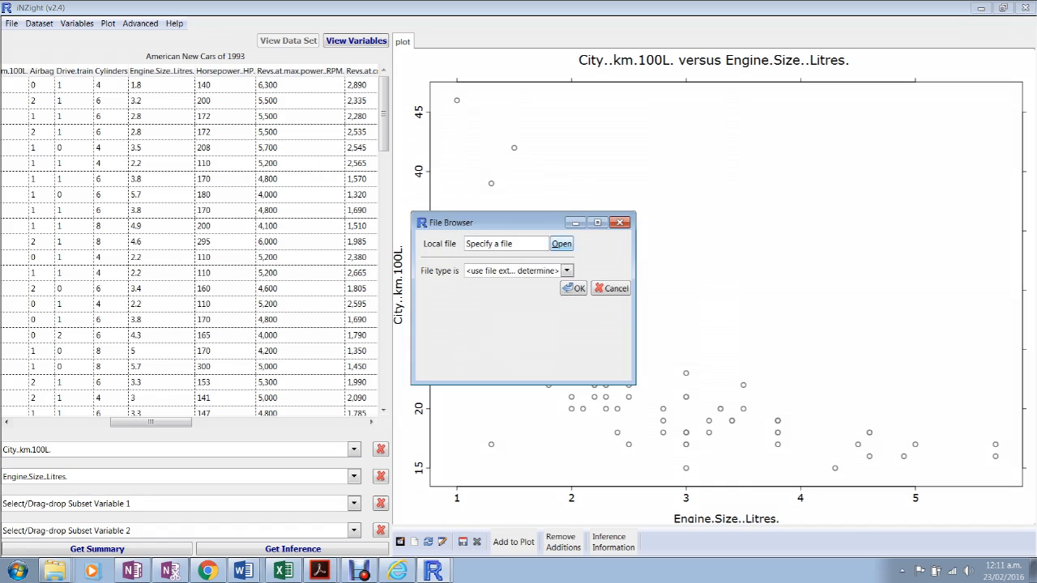
click(611, 288)
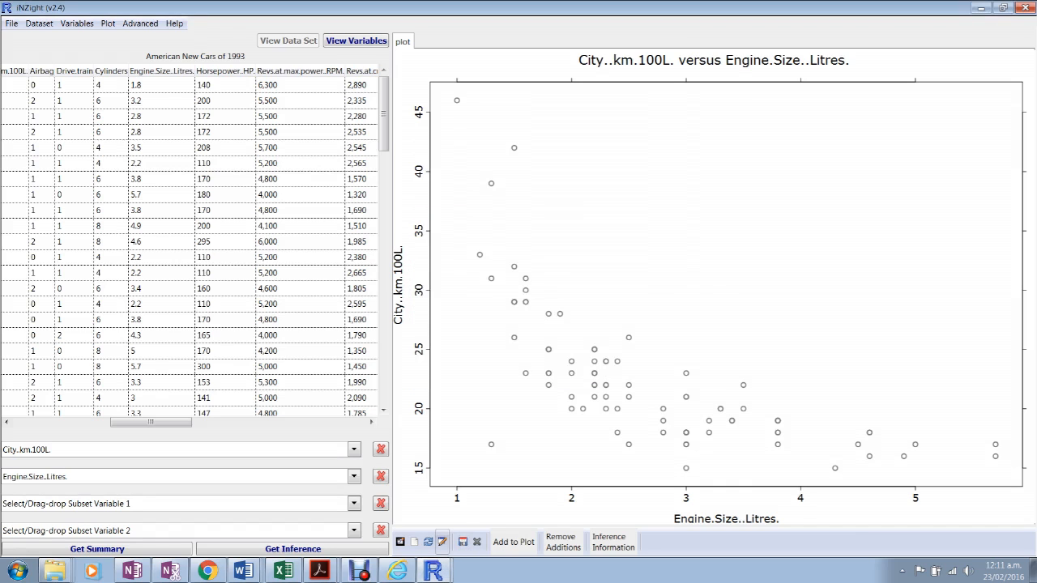
click(462, 542)
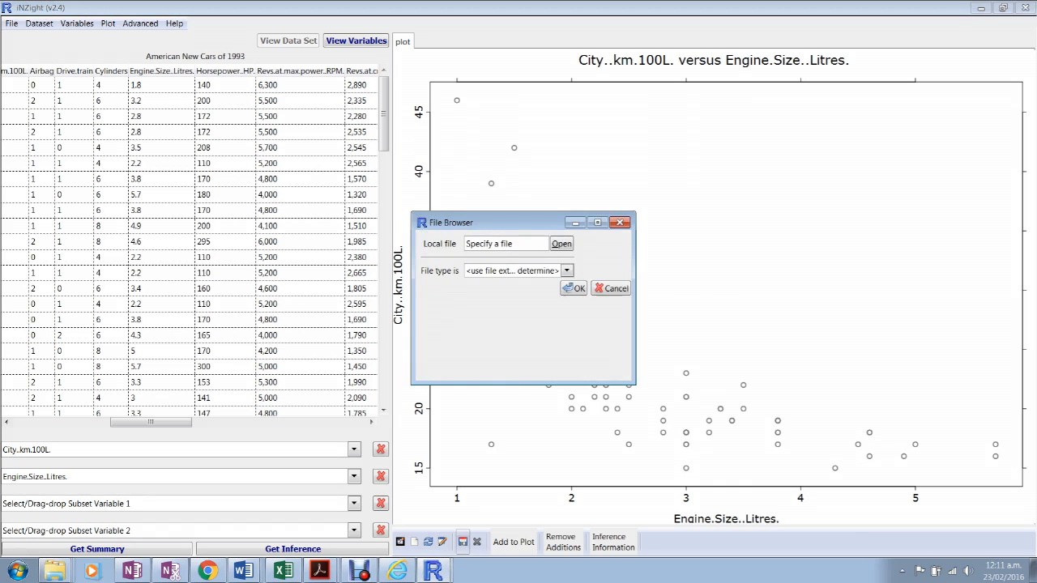
click(561, 243)
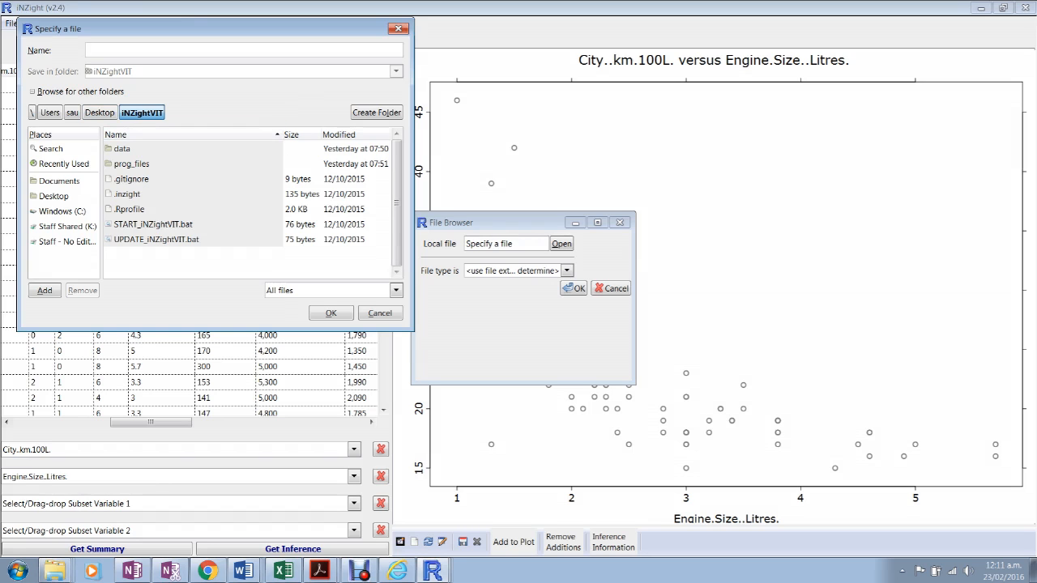
click(380, 314)
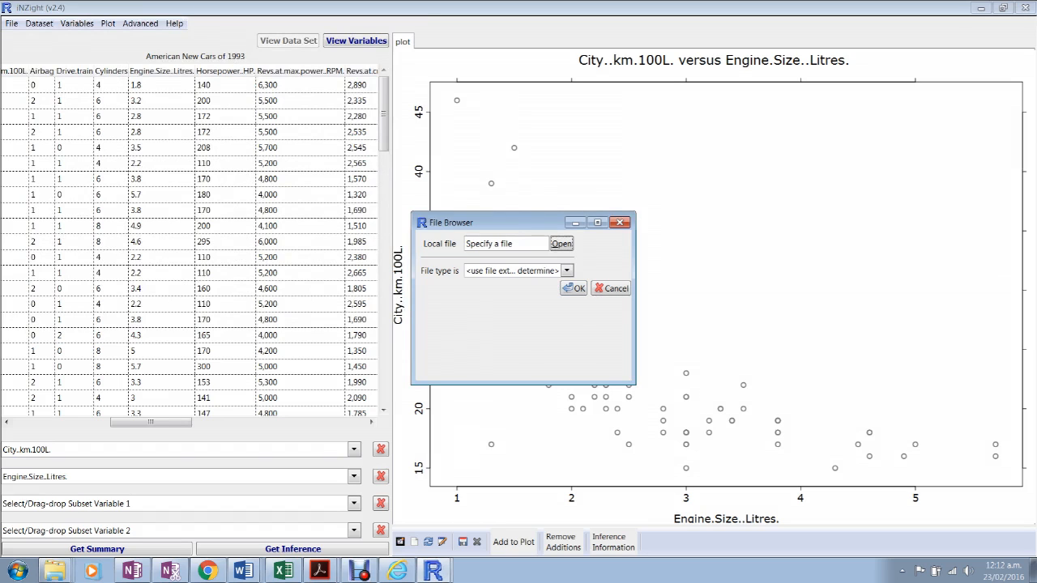
click(610, 289)
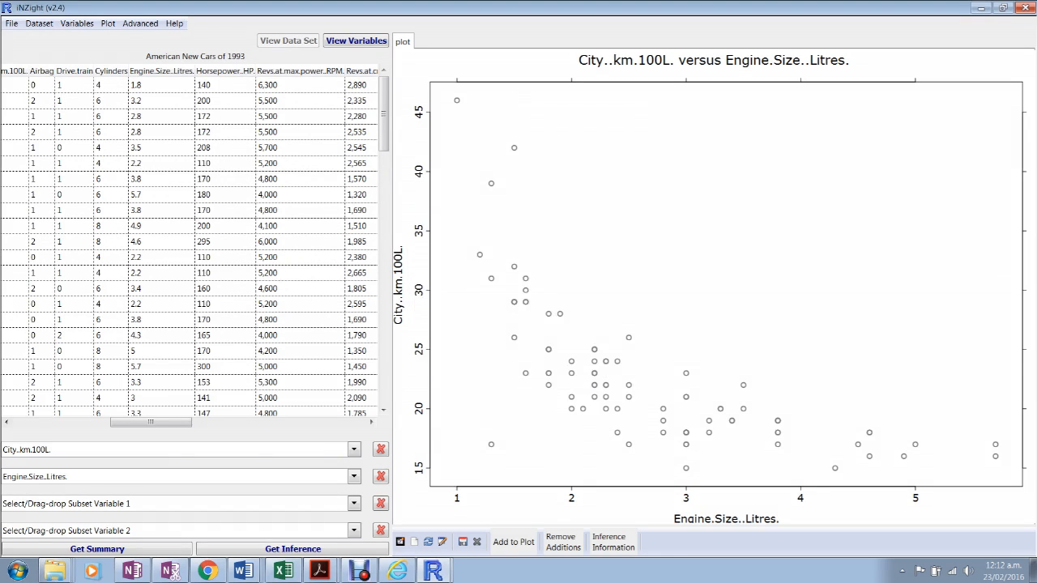
- Launch Snipping Tool and capture the whole City..km.100L. versus Engine.Size..Litres. scatterplot, including its title and axis labels
key(super)
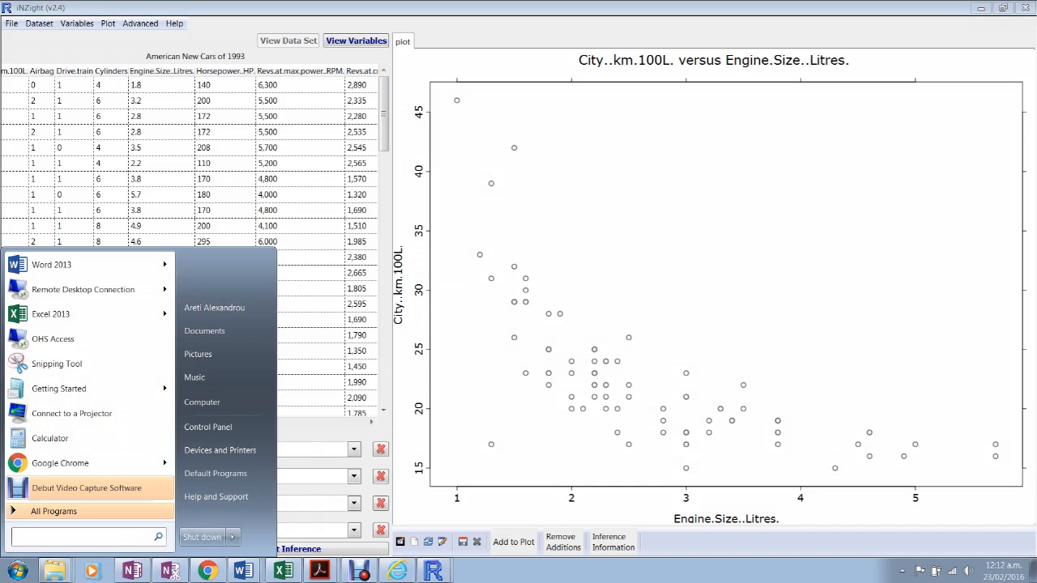
text(snip)
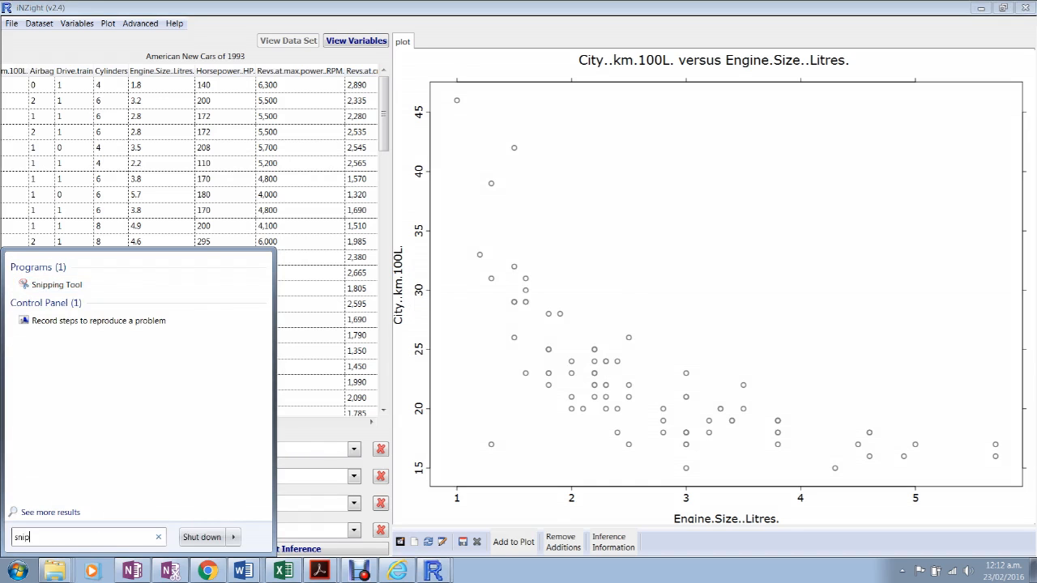
key(Return)
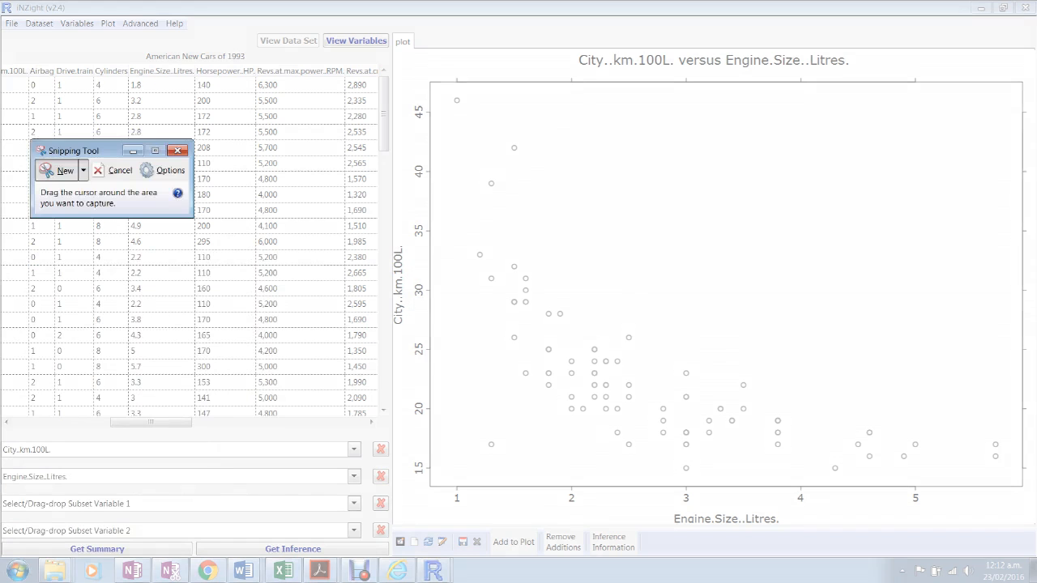
click(64, 170)
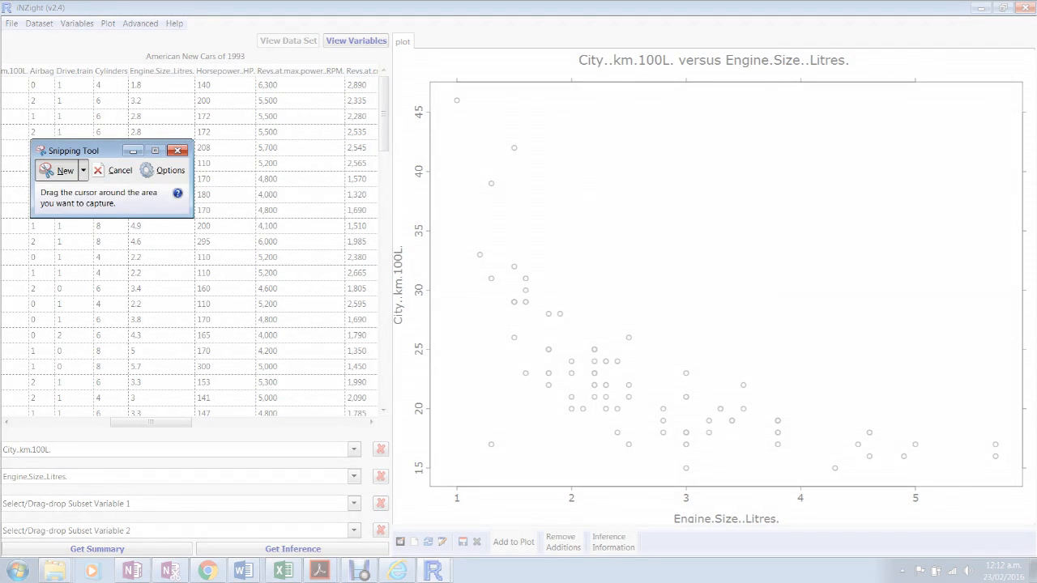
drag(392, 48, 1029, 526)
drag(1028, 526, 1030, 527)
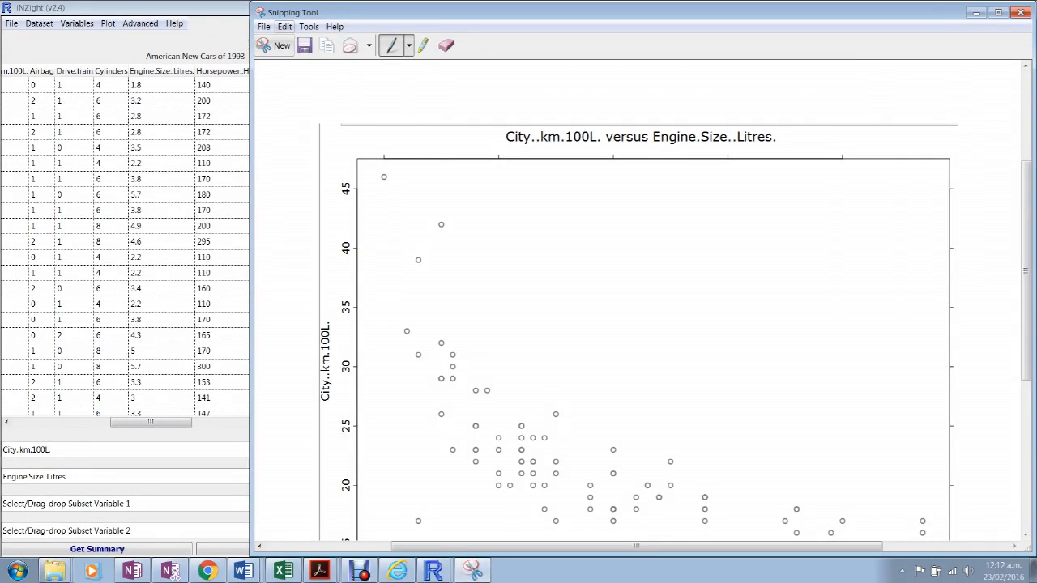
- Copy the captured scatterplot snip to the clipboard
click(265, 26)
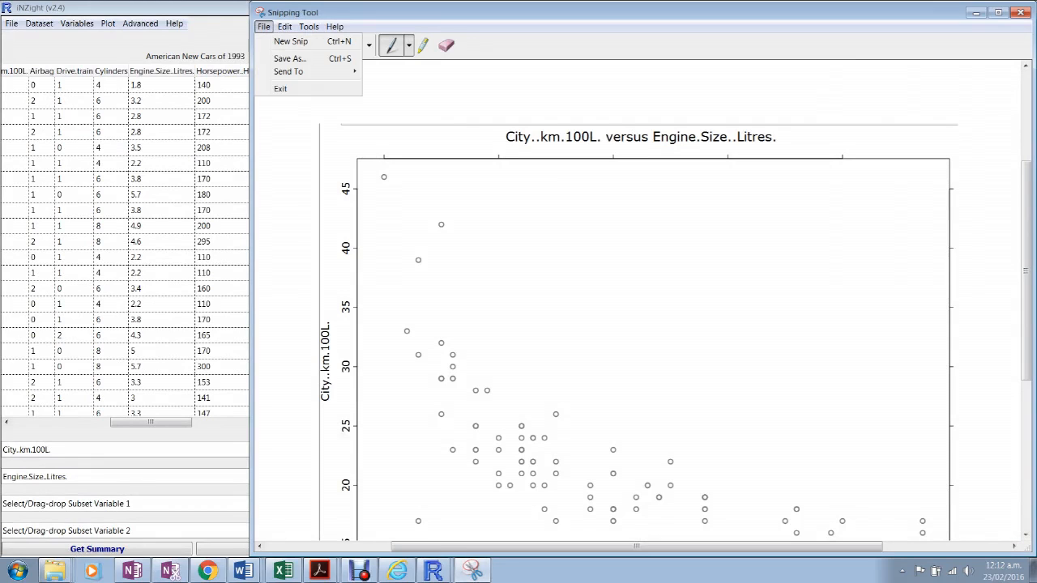
mouse_move(284, 27)
click(303, 42)
right_click(380, 157)
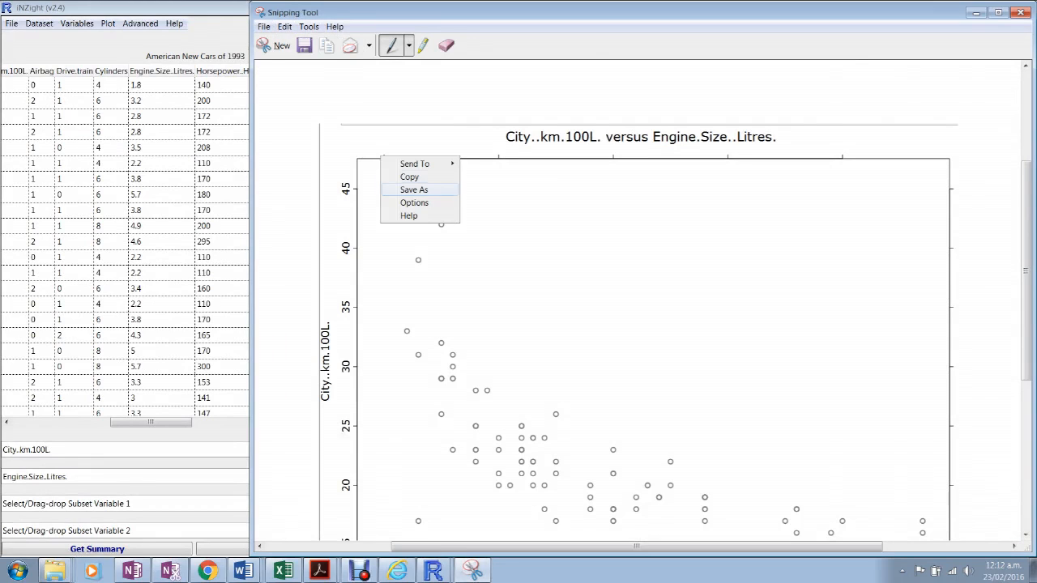
click(410, 176)
- Switch to Word 2013, create a blank document and paste the copied scatterplot into it
click(17, 571)
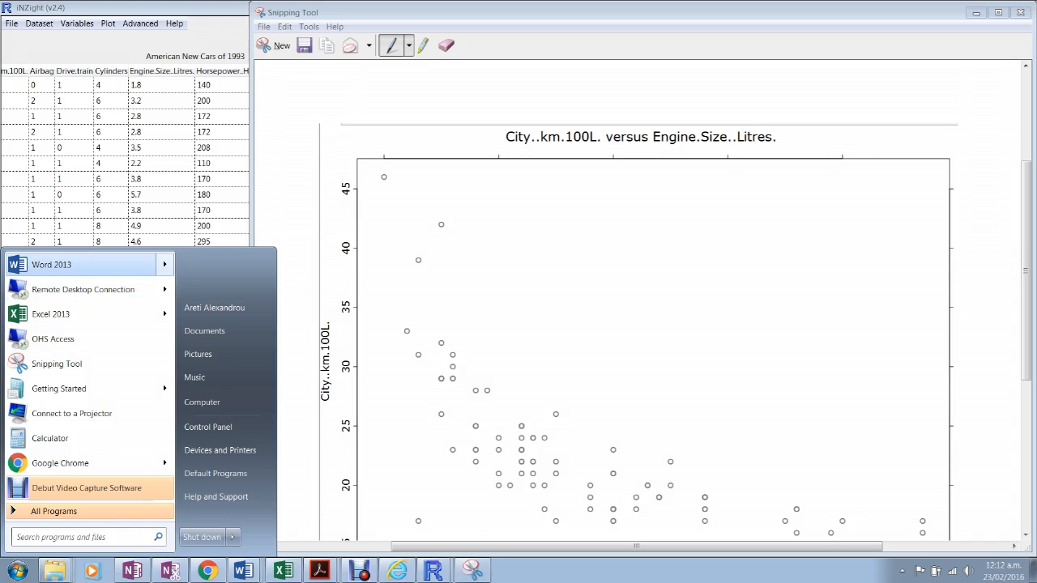
click(51, 265)
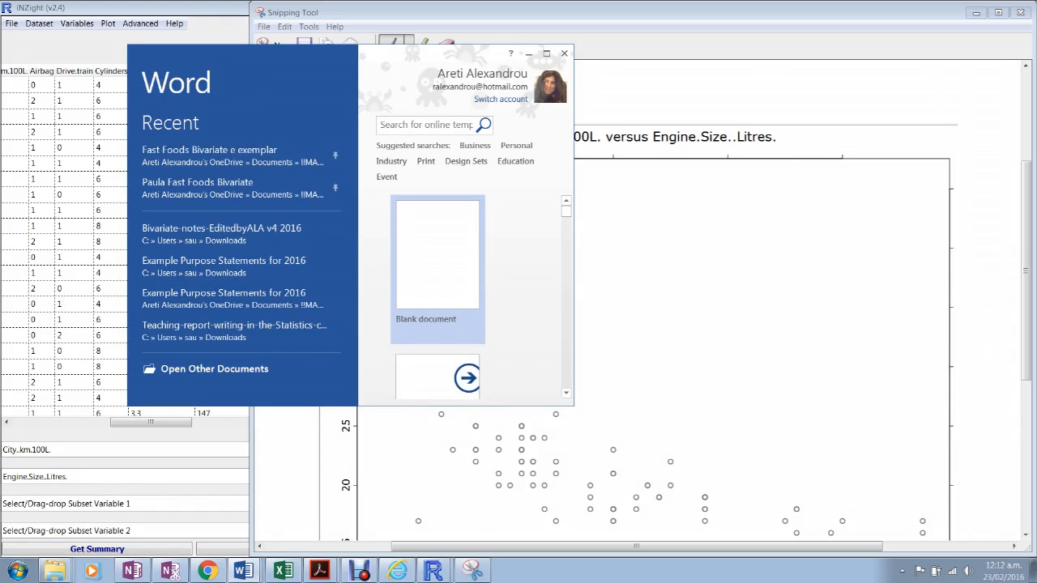
click(437, 272)
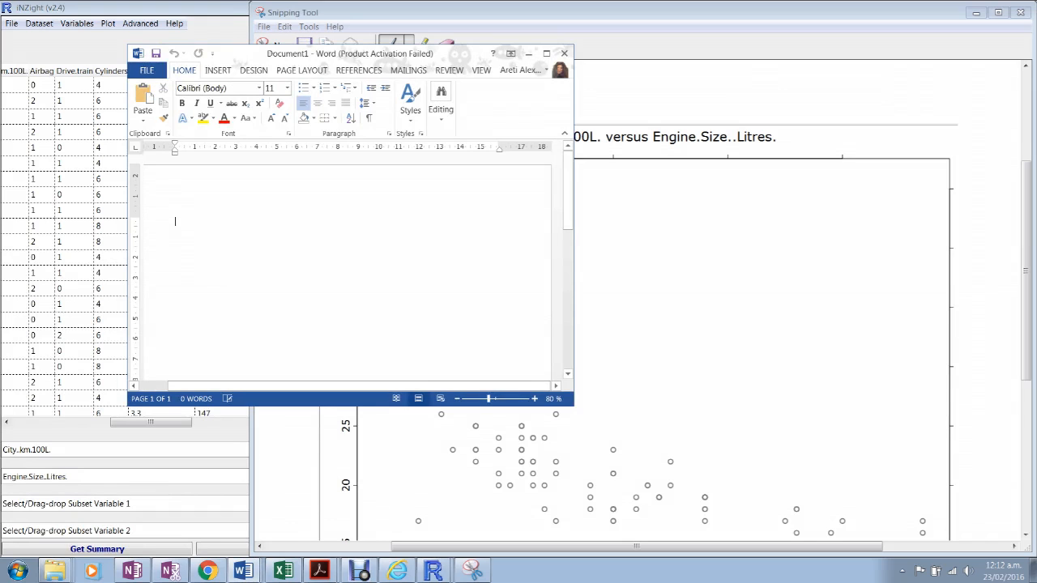
key(ctrl+v)
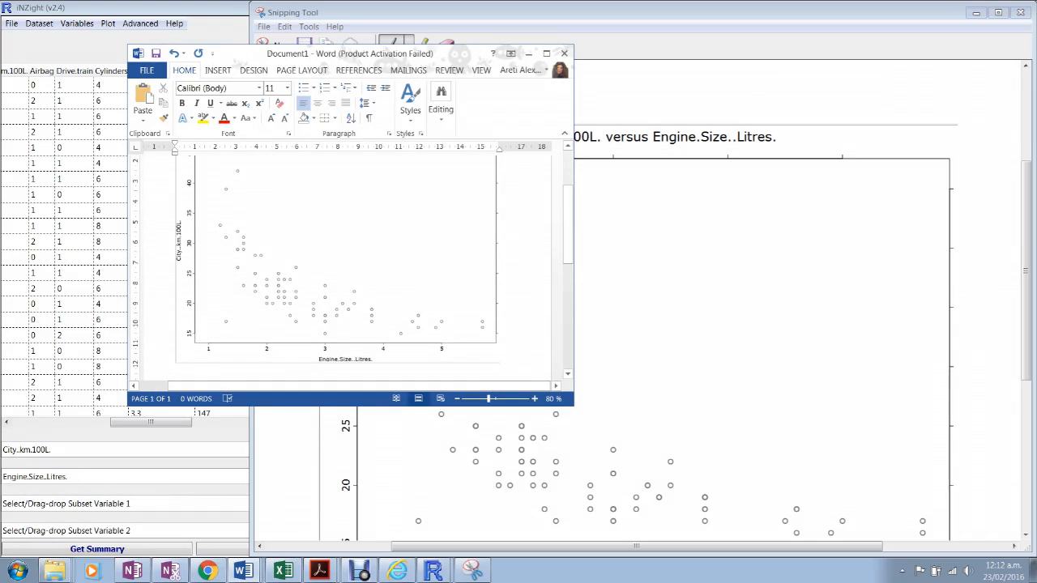
scroll(348, 268, up, 3)
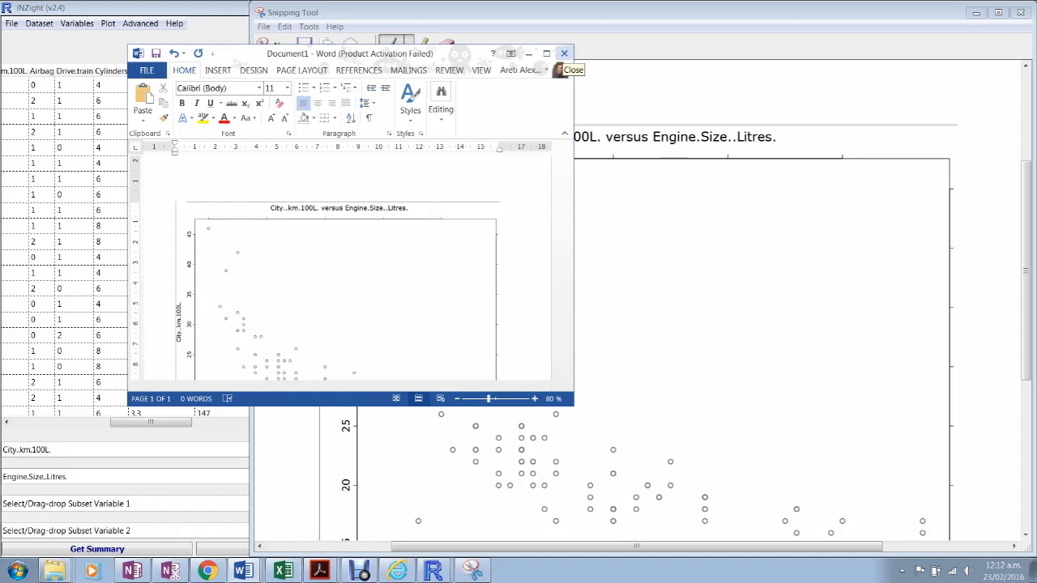
- Close the Word document and exit Snipping Tool without saving the snip, returning to iNZight
click(564, 53)
click(518, 312)
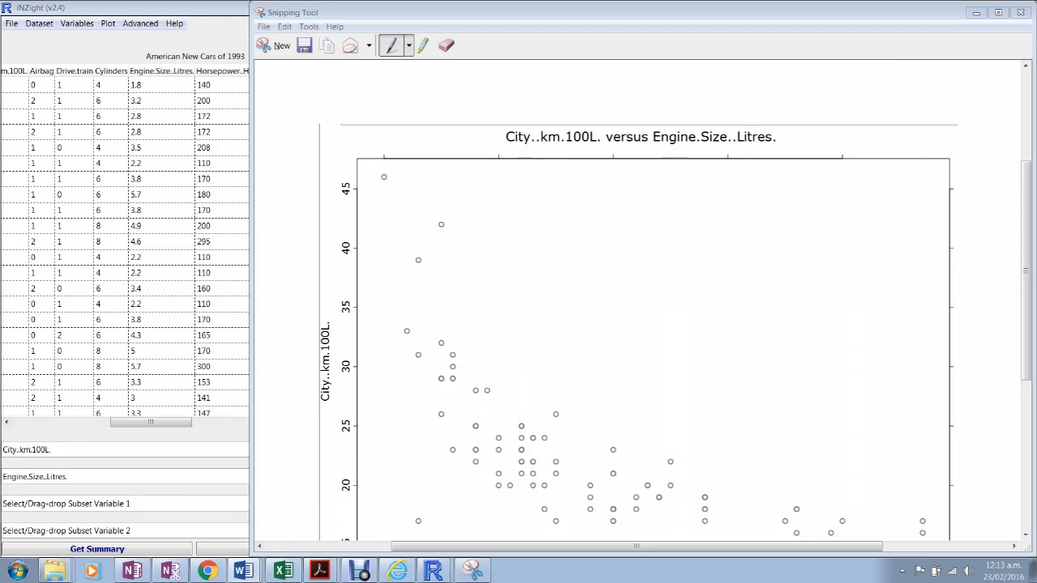
drag(251, 292, 404, 292)
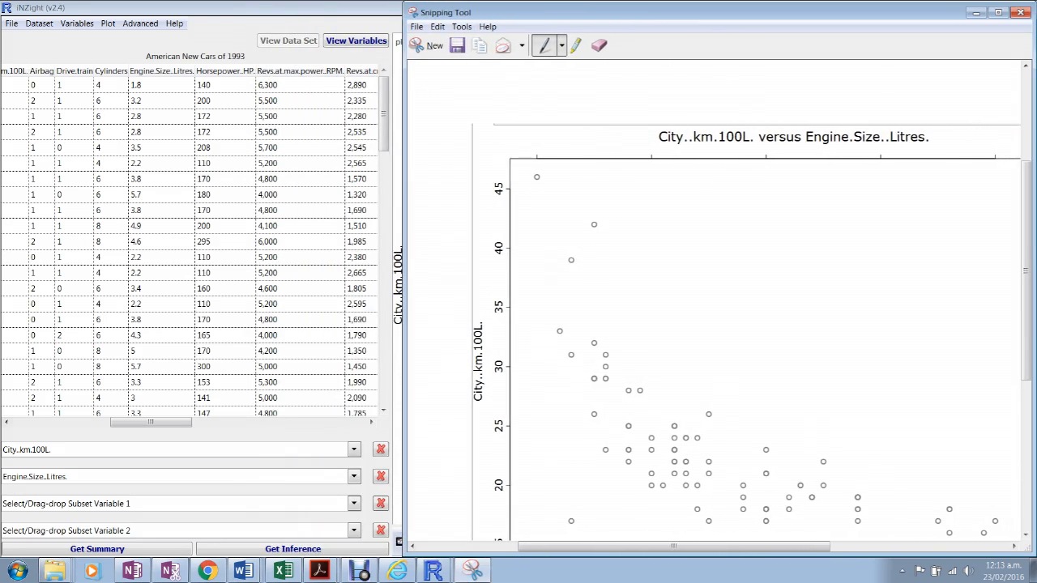
click(1020, 12)
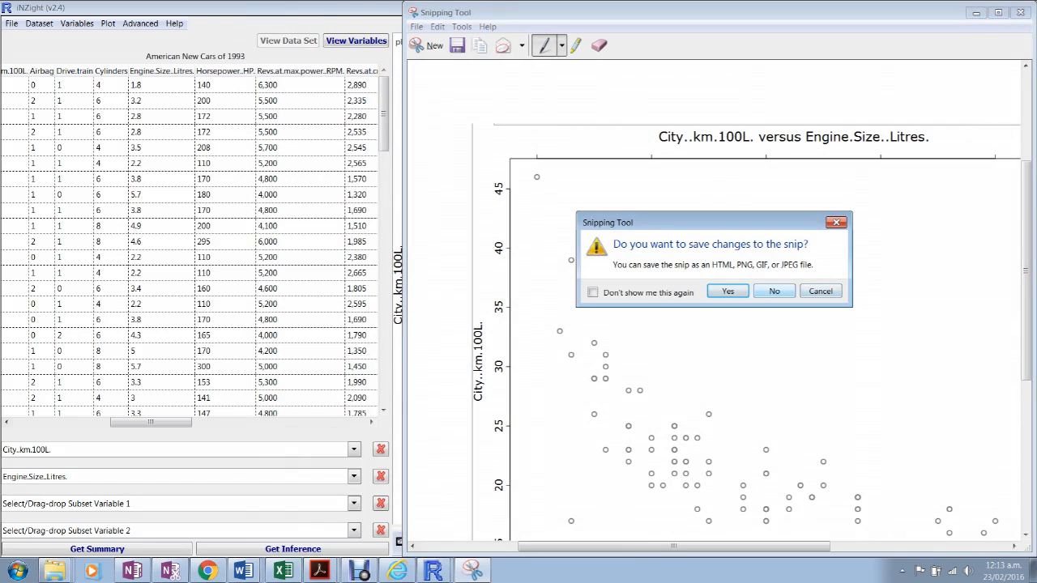
click(774, 292)
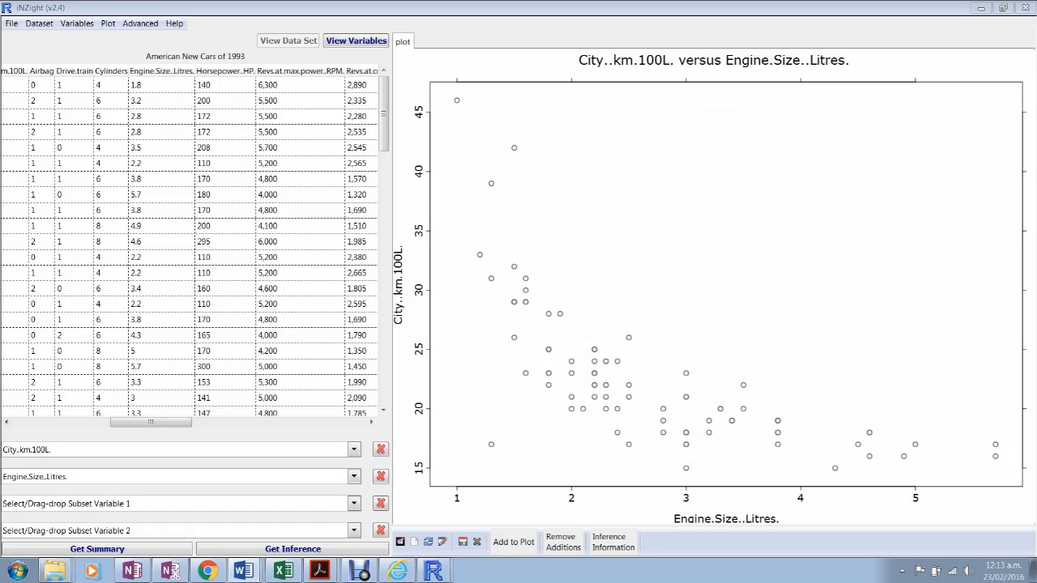
- Start a Quick Explore pairs plot and select the variables Min.Price...US1.000., City..km.100L. and Open.Road..km.100L
click(140, 23)
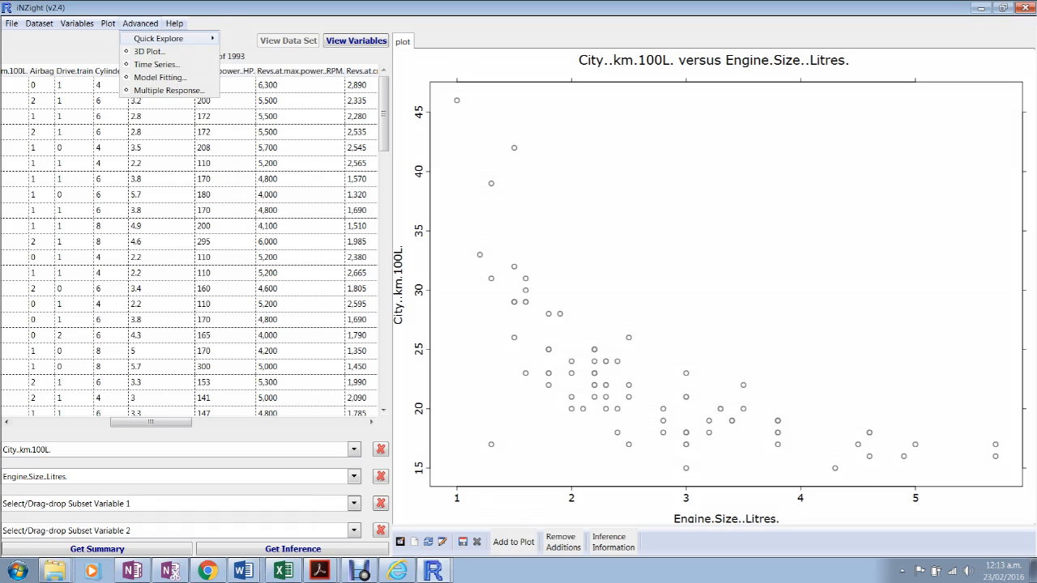
mouse_move(162, 39)
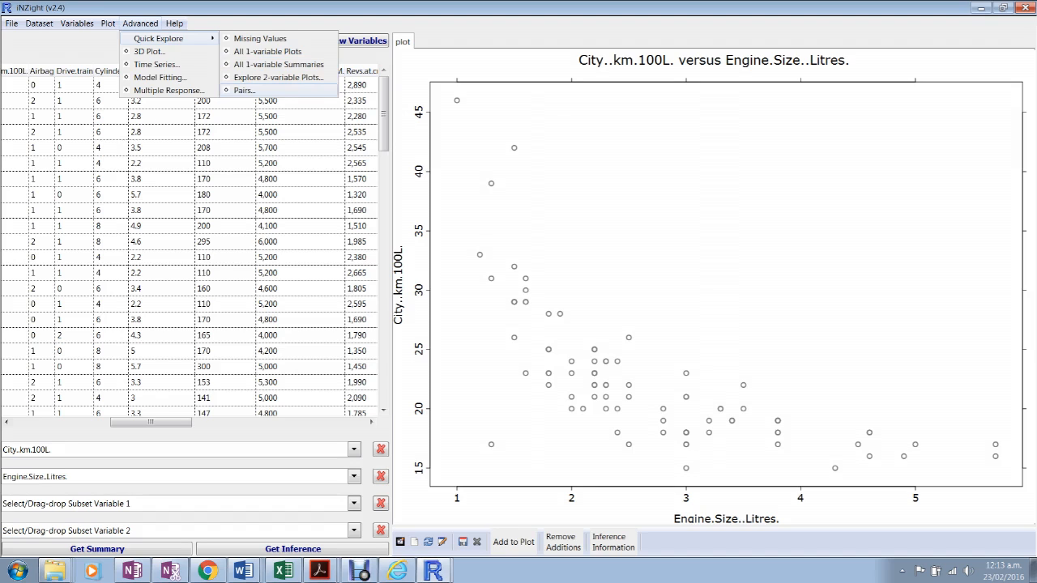
click(243, 90)
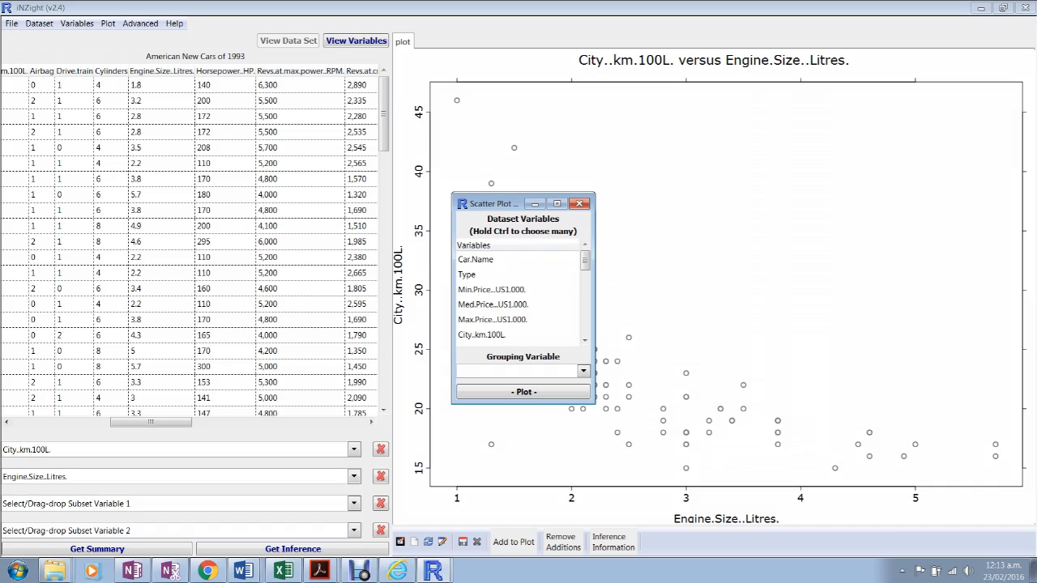
click(493, 305)
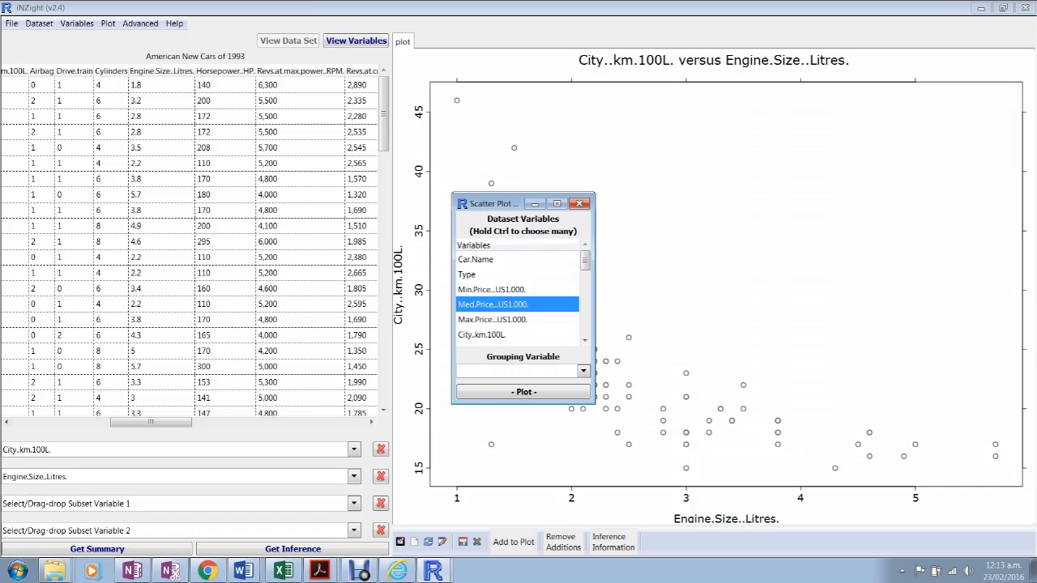
click(492, 290)
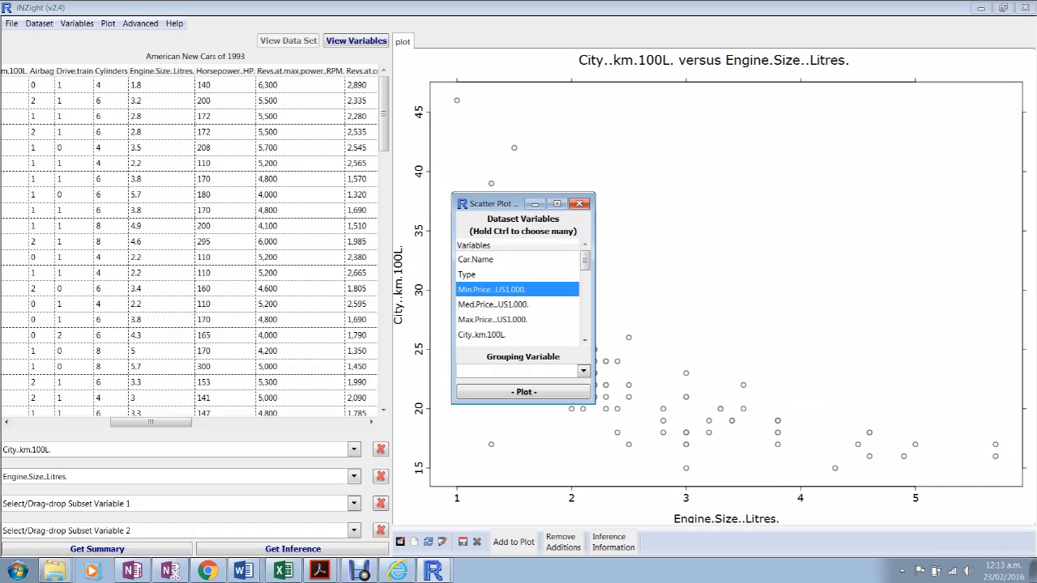
ctrl+click(482, 335)
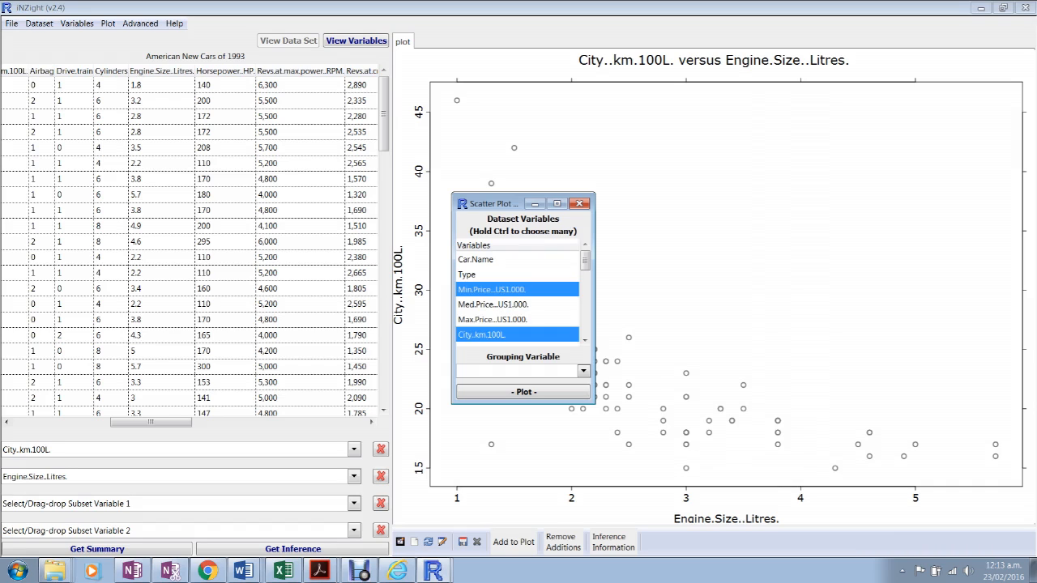
scroll(519, 299, down, 4)
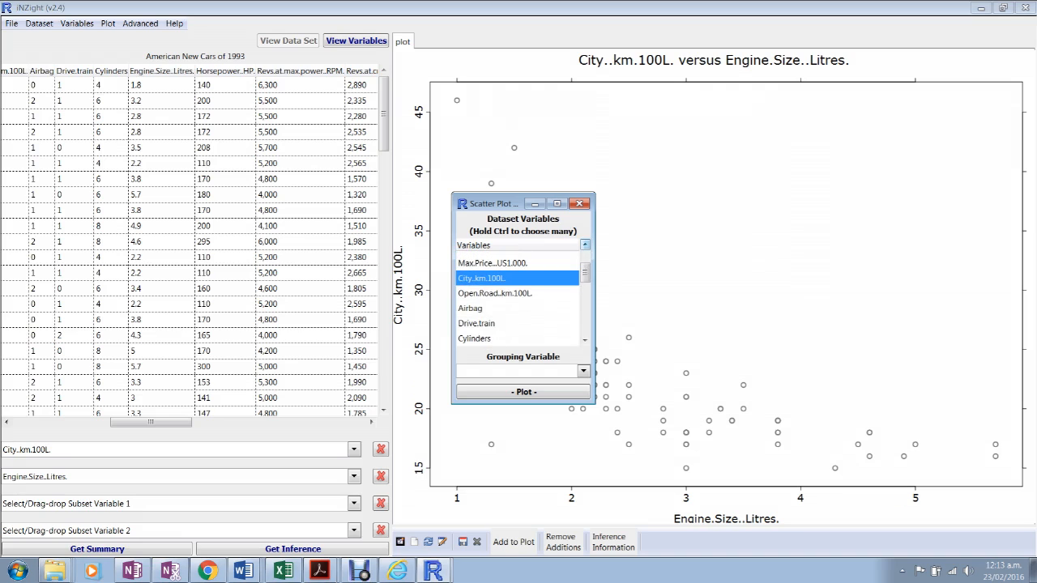
ctrl+click(495, 294)
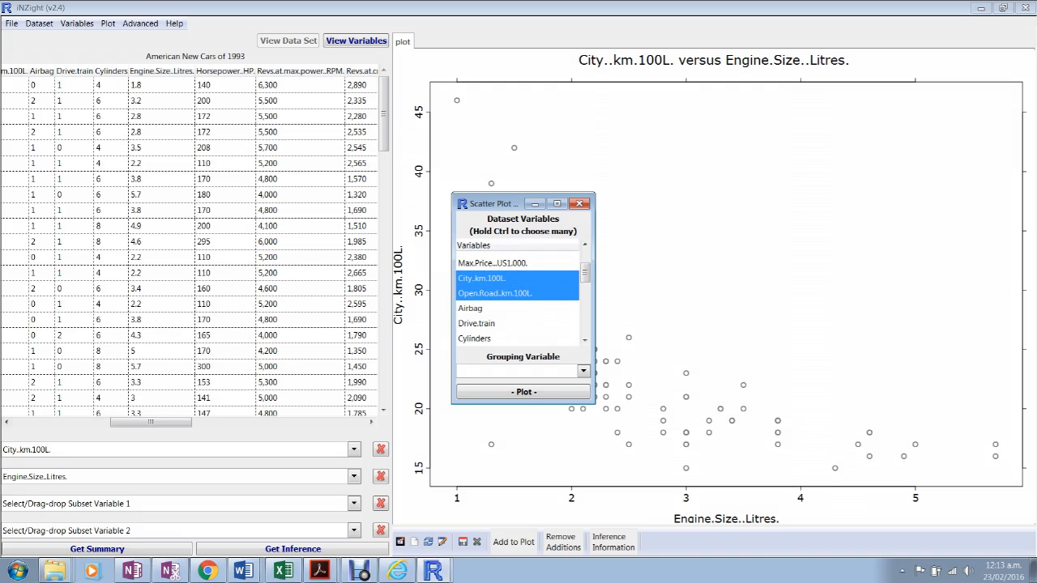
- Add Engine.Size..Litres., Horsepower..HP., Revs.at.max.power..RPM., Revs.at.cruising.speed..RPM. and Fuel.tank..Litres. to the pairs plot variable selection
scroll(519, 300, down, 1)
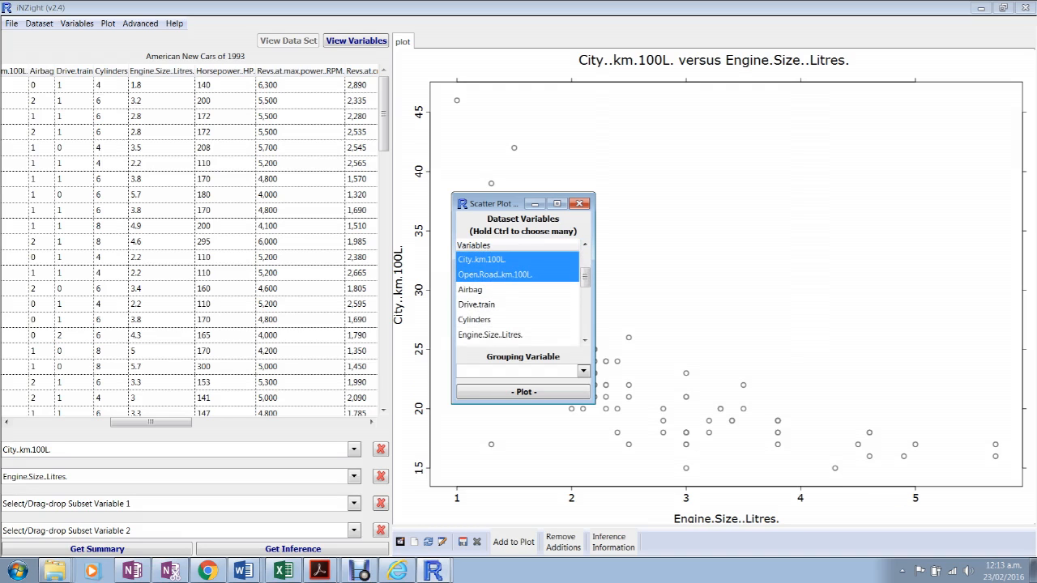
scroll(518, 299, down, 2)
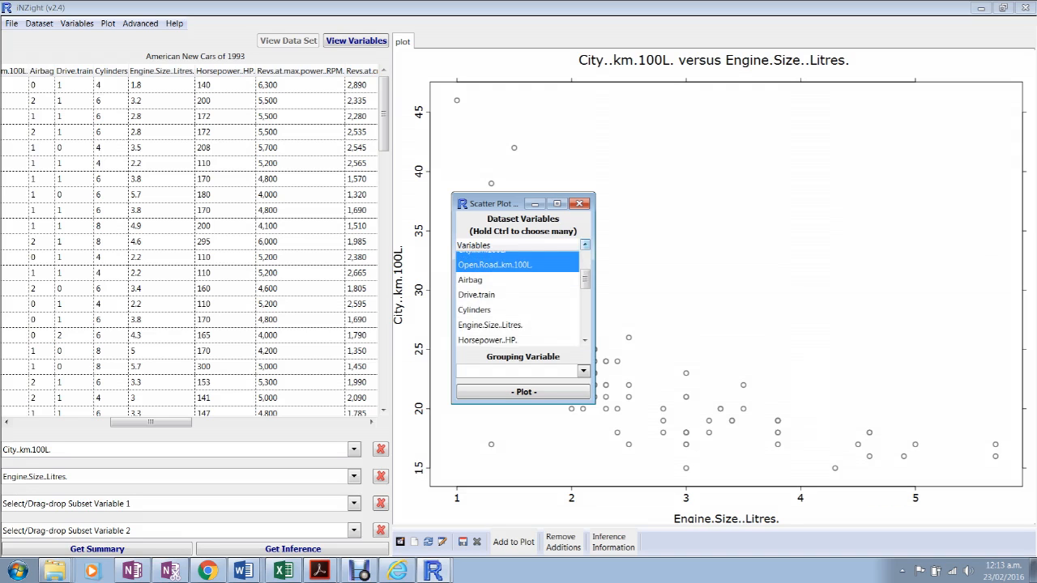
ctrl+click(491, 306)
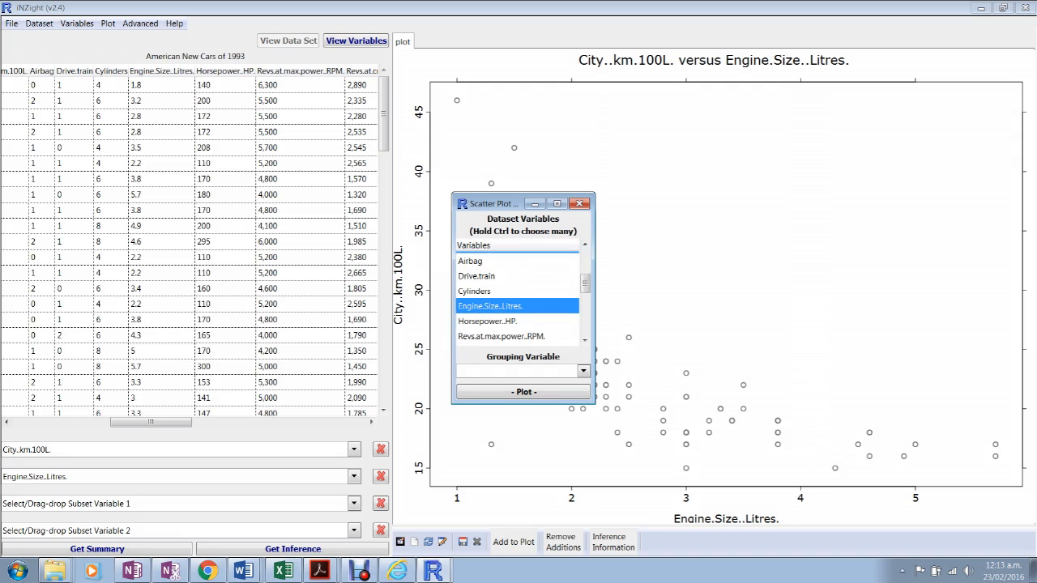
ctrl+click(490, 321)
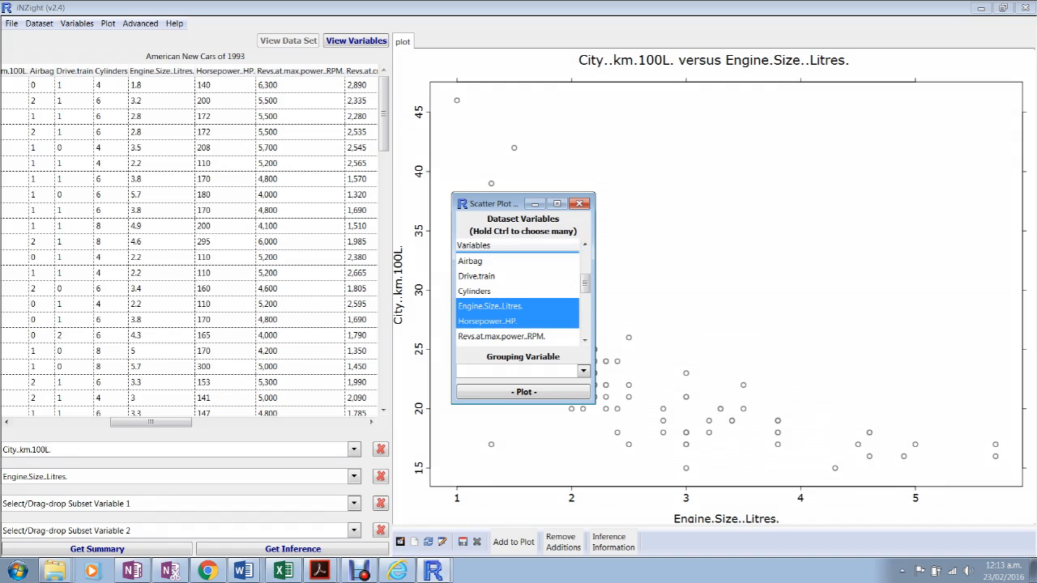
ctrl+click(500, 336)
scroll(519, 300, down, 4)
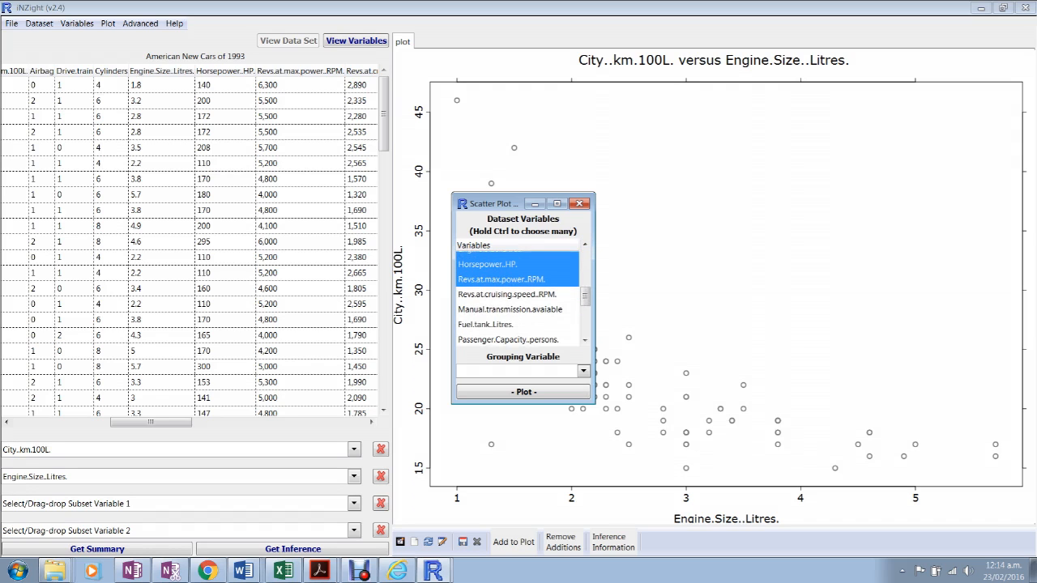
ctrl+click(507, 295)
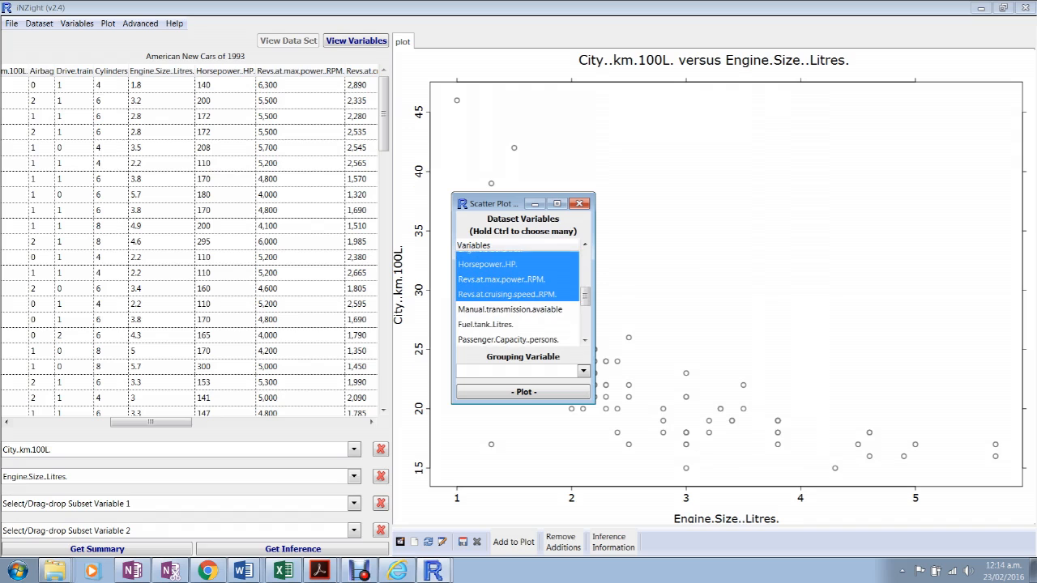
ctrl+click(501, 325)
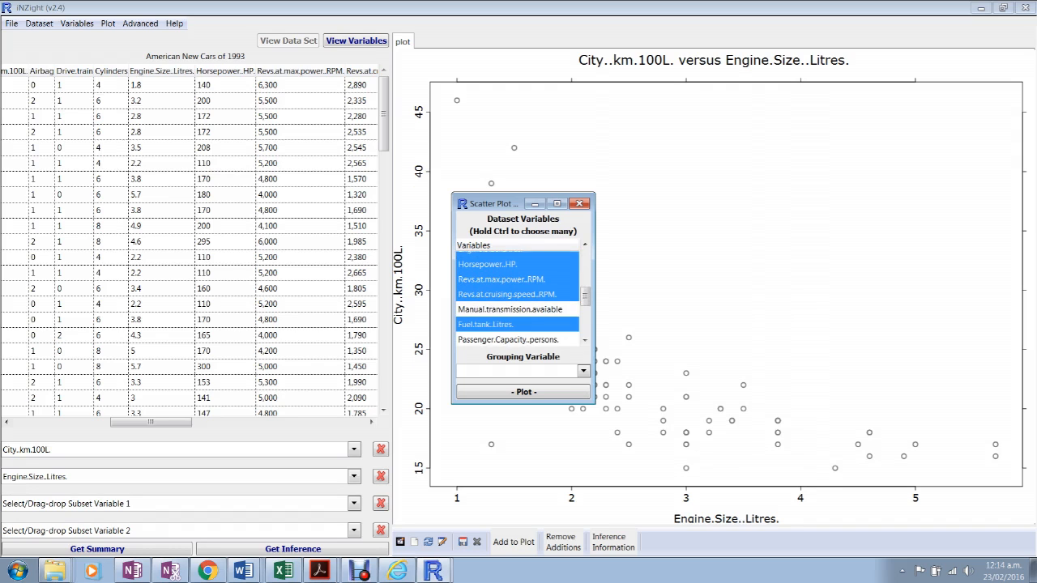
- Add Length..cm., Wheelbase..cm. and Weight..kg. to the selected variables and draw the pairs plot
scroll(519, 296, down, 4)
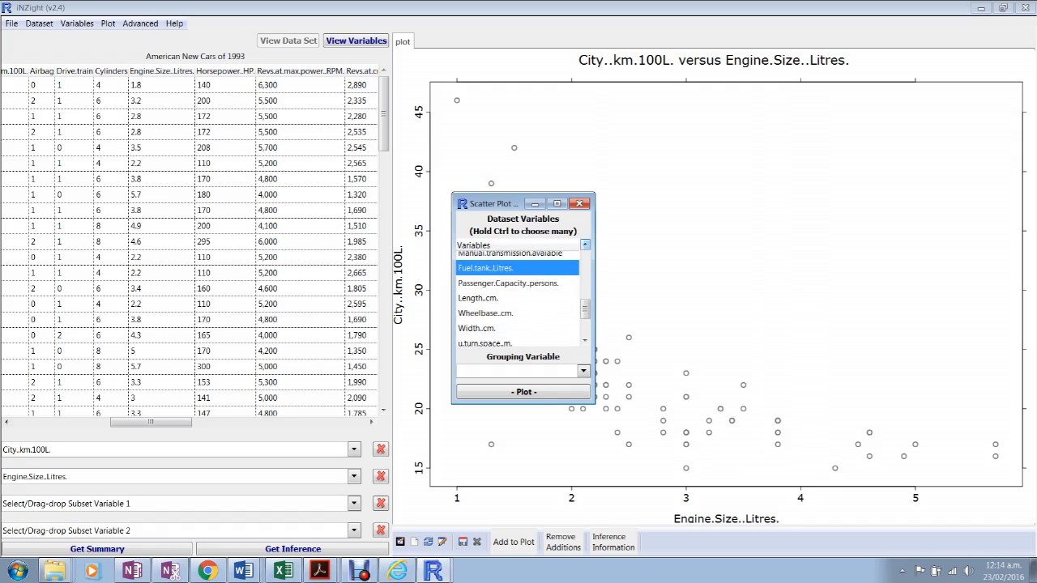
scroll(519, 296, down, 1)
ctrl+click(500, 288)
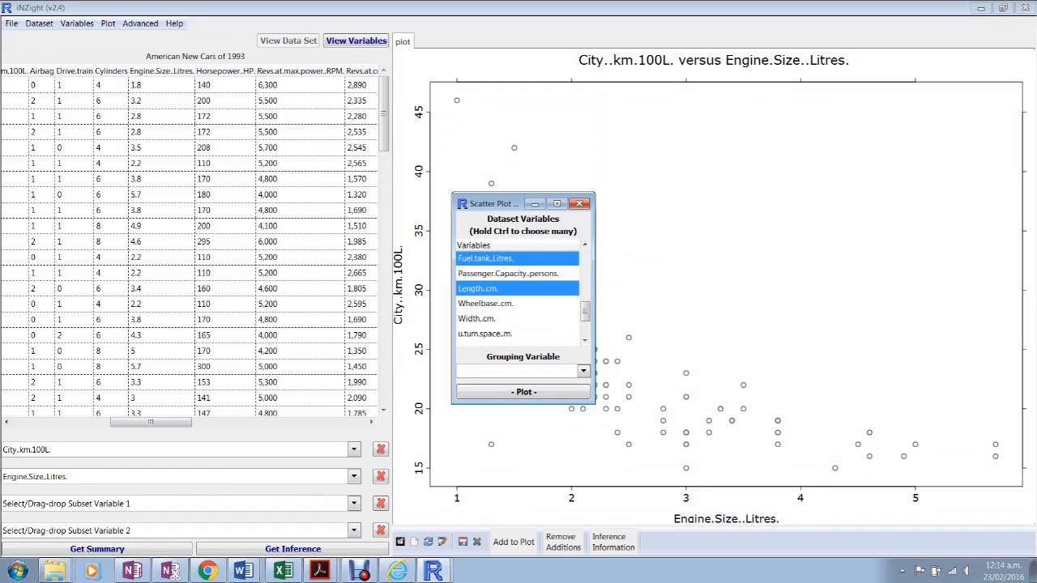
ctrl+click(500, 304)
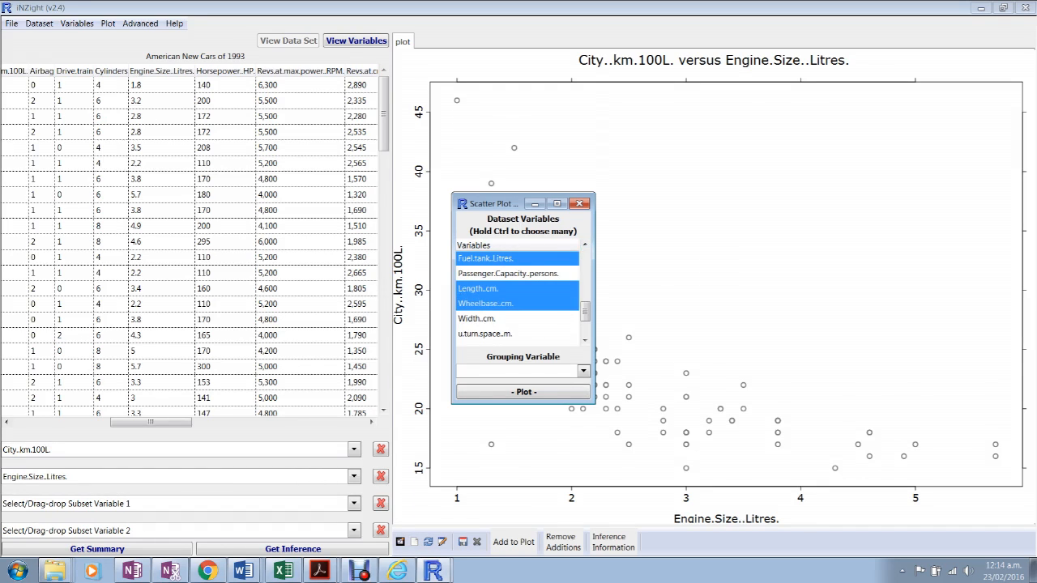
scroll(519, 295, down, 2)
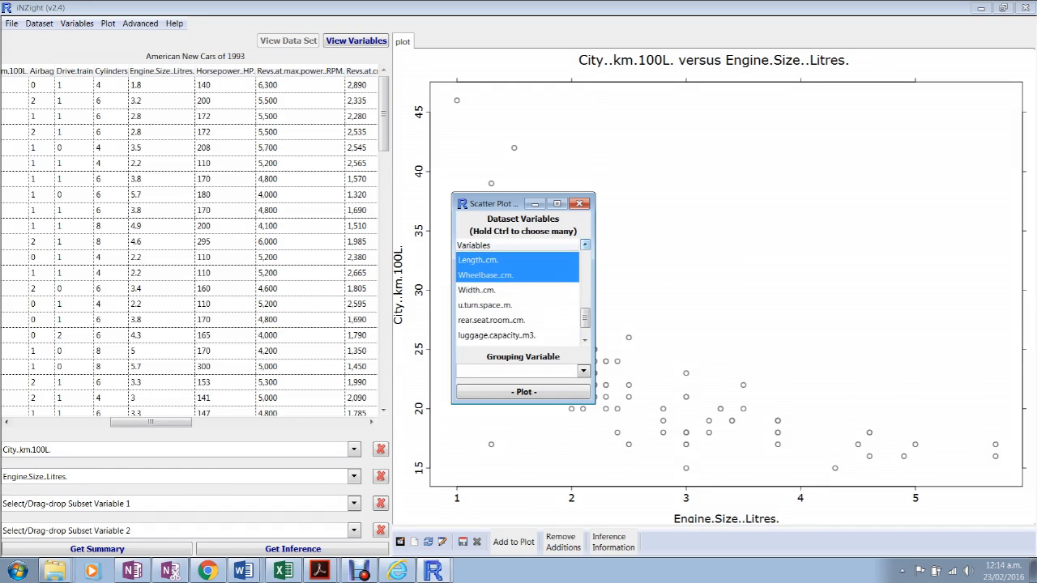
scroll(518, 296, down, 1)
scroll(518, 296, down, 1)
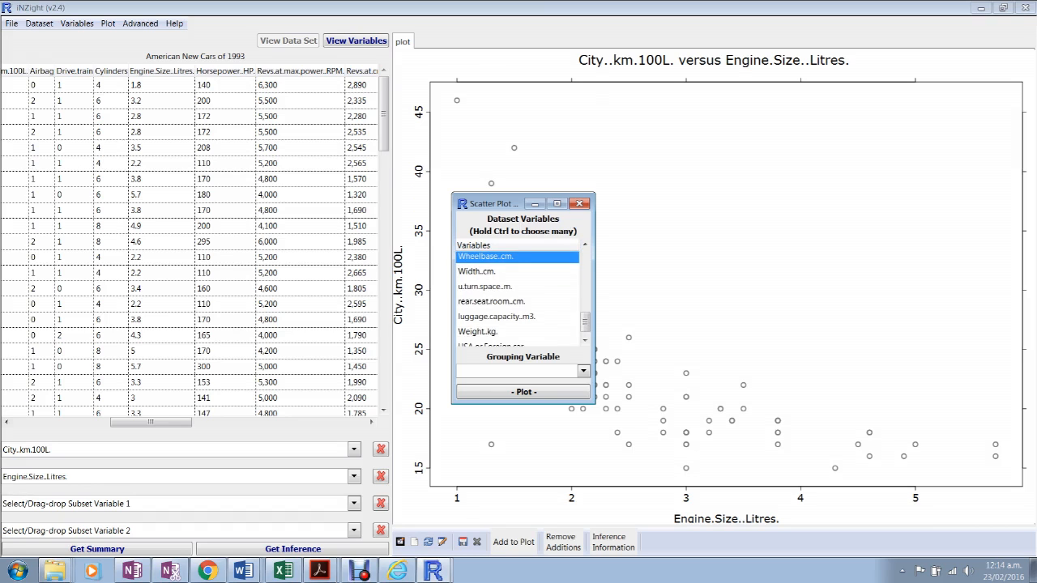
ctrl+click(479, 331)
scroll(519, 295, down, 1)
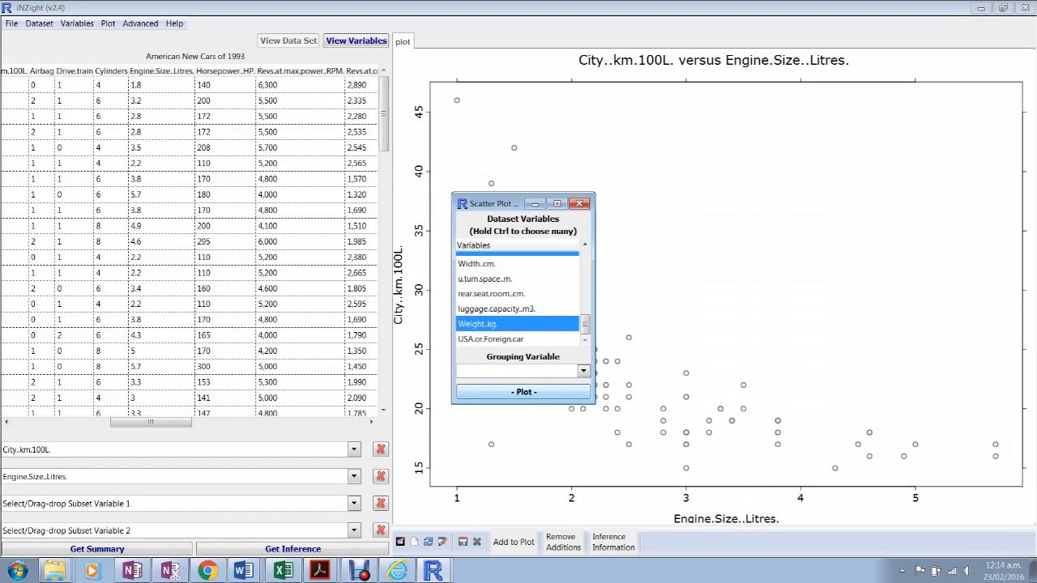
click(523, 392)
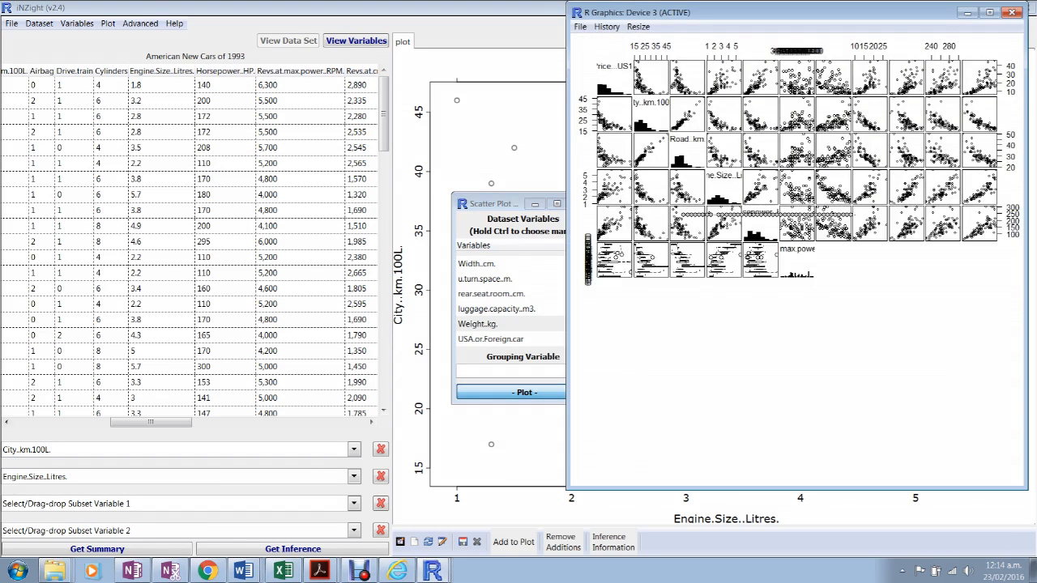
- Redraw the pairs plot with the variable dialog moved clear of it, and enlarge the plot window
drag(504, 203, 233, 187)
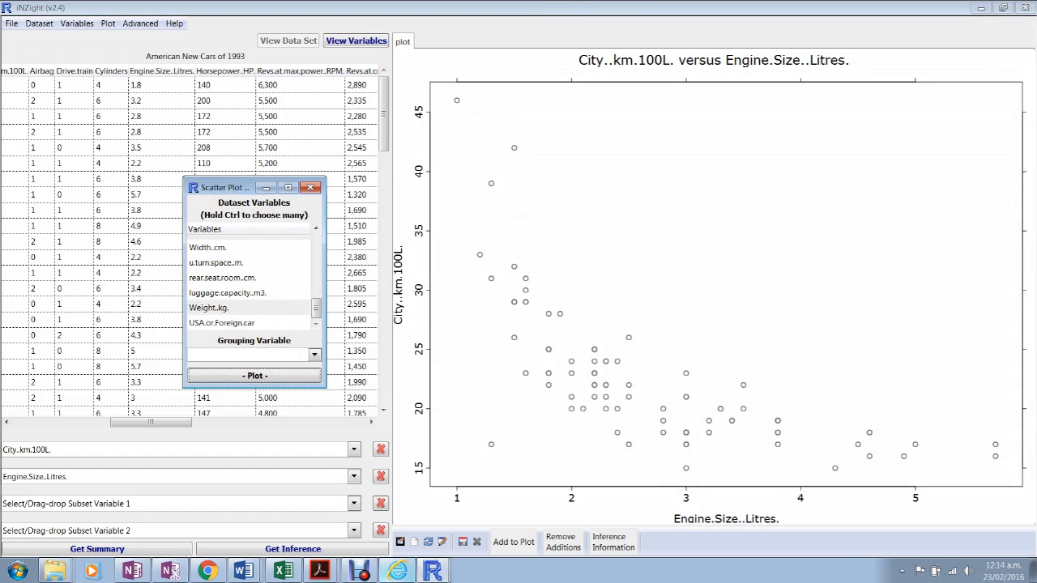
click(255, 376)
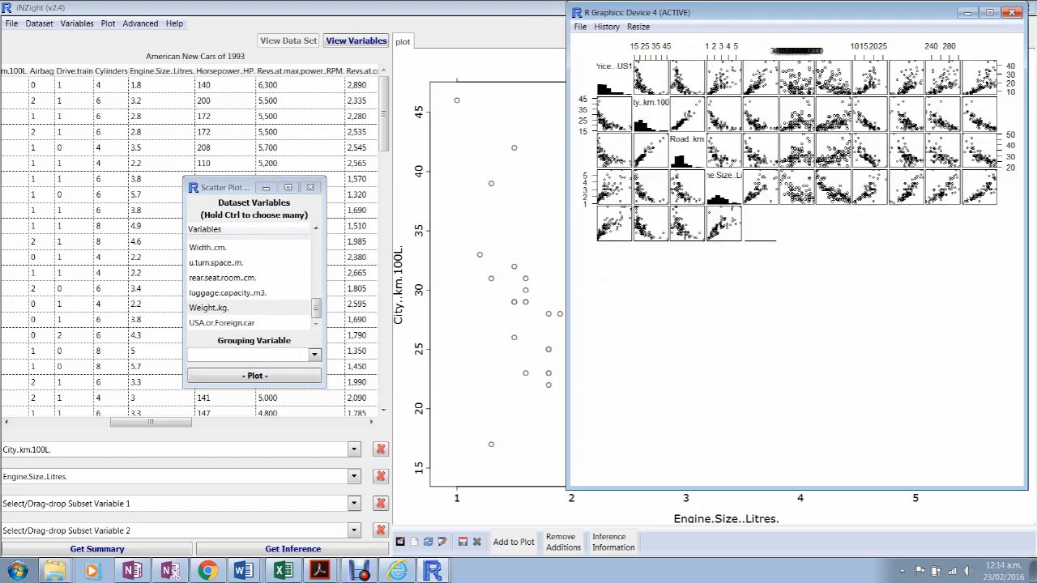
drag(778, 12, 654, 13)
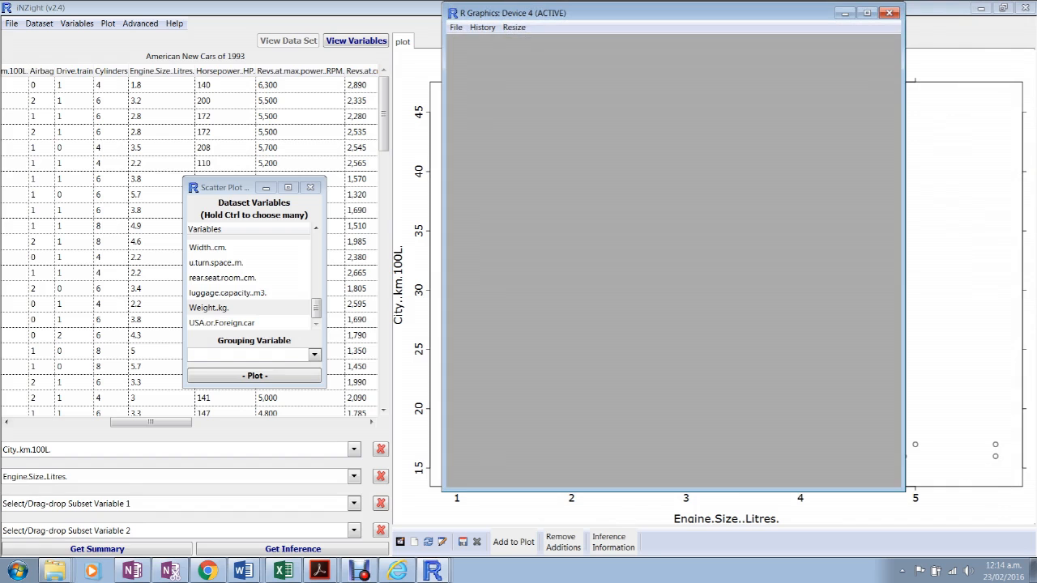
drag(443, 491, 424, 509)
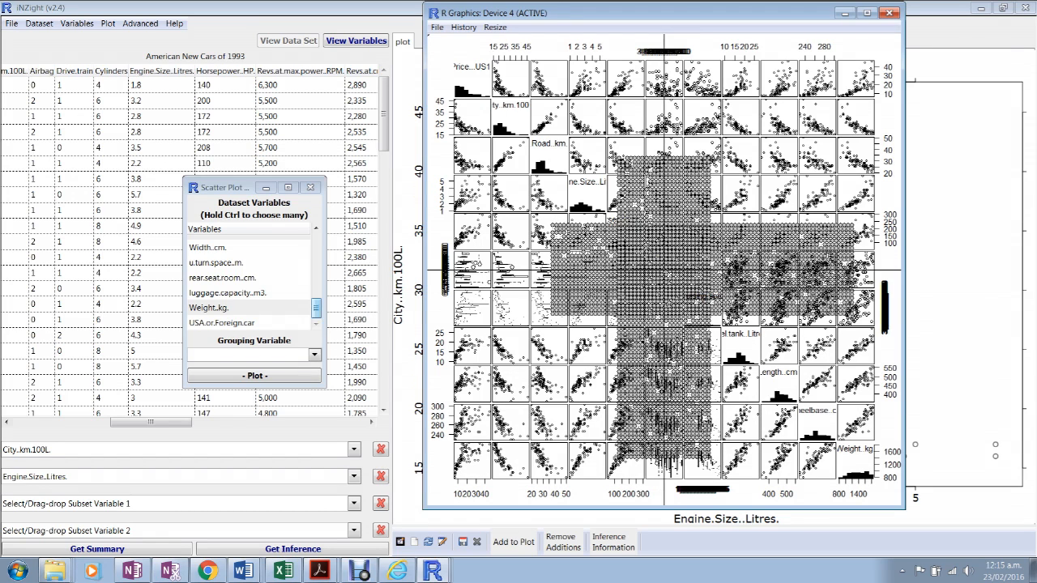
- Replace the pairs plot variable selection with City..km.100L., Open.Road..km.100L. and Engine.Size..Litres
drag(316, 309, 316, 251)
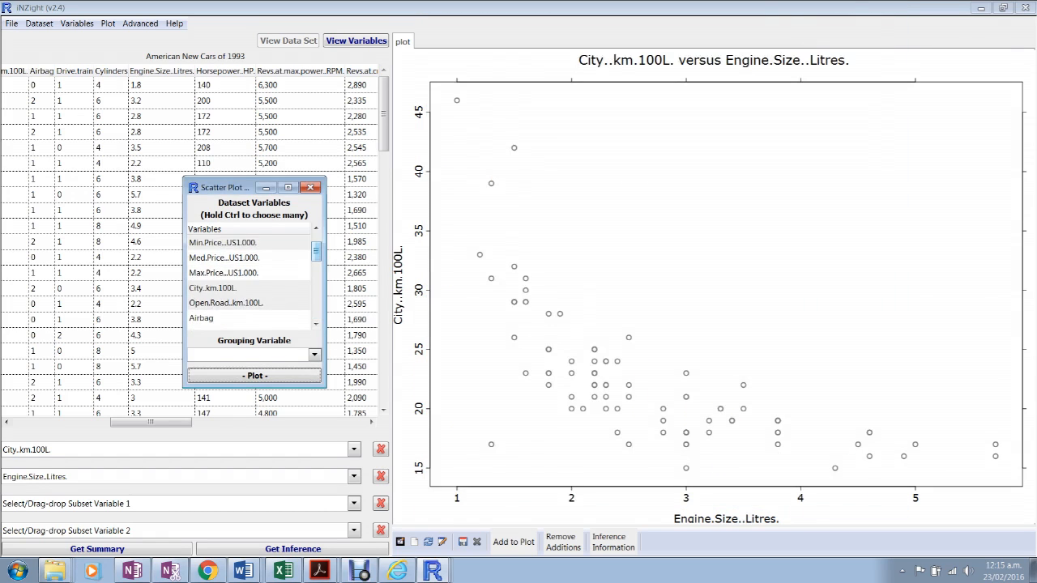
click(214, 288)
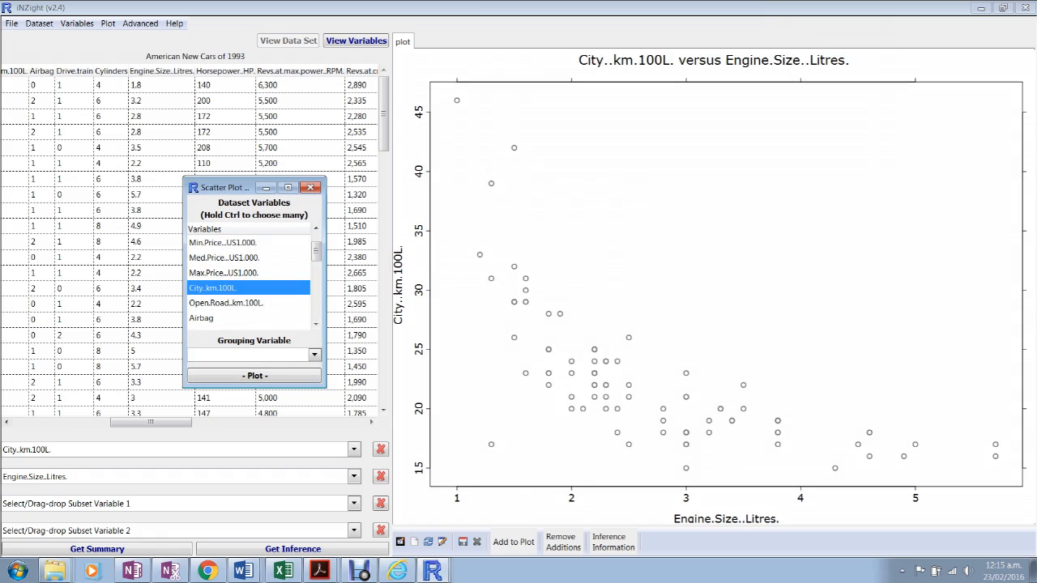
click(316, 324)
click(316, 324)
click(316, 324)
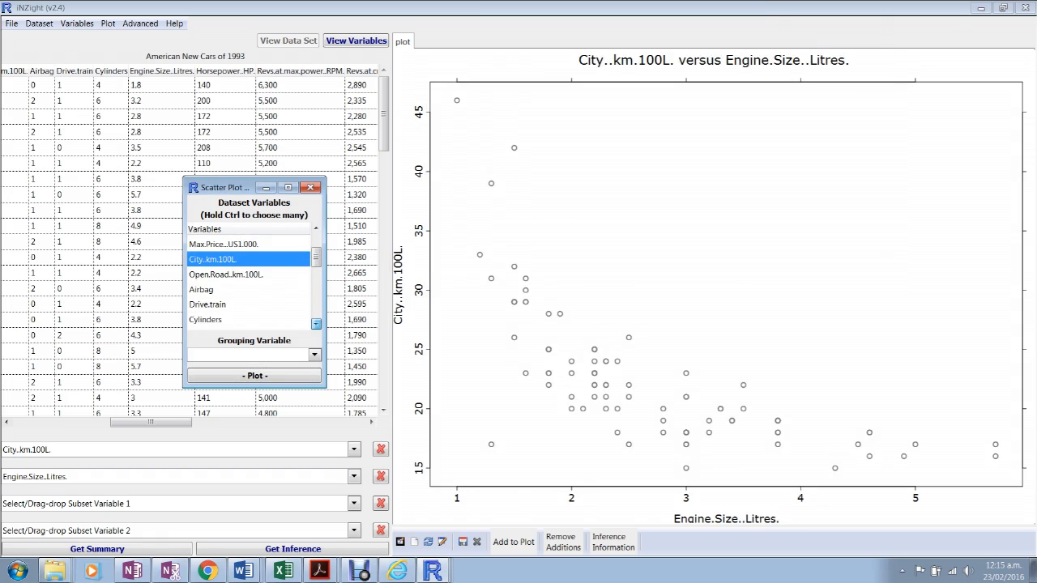
click(316, 324)
click(315, 324)
click(316, 324)
ctrl+click(226, 246)
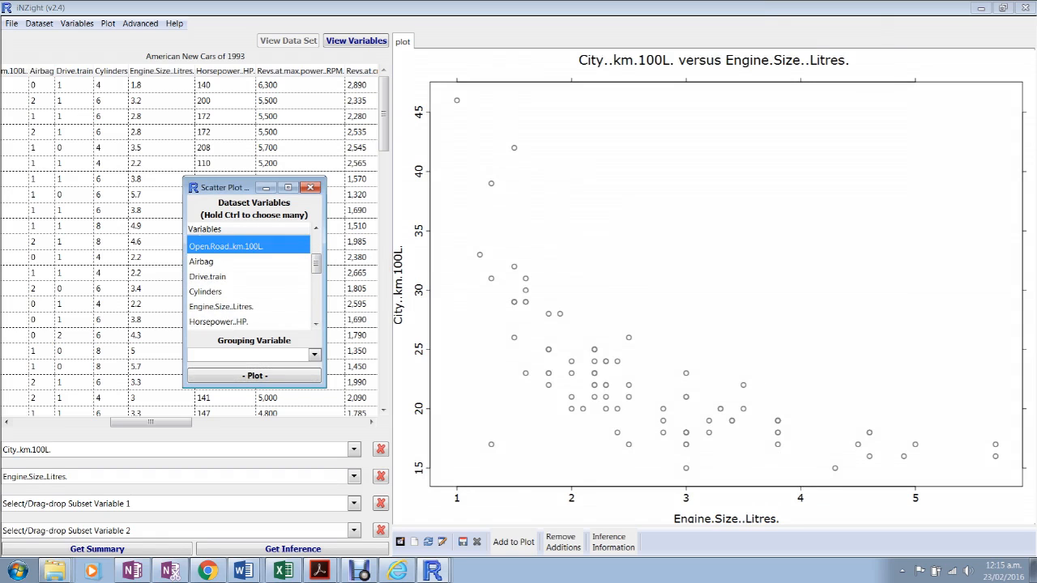
ctrl+click(221, 307)
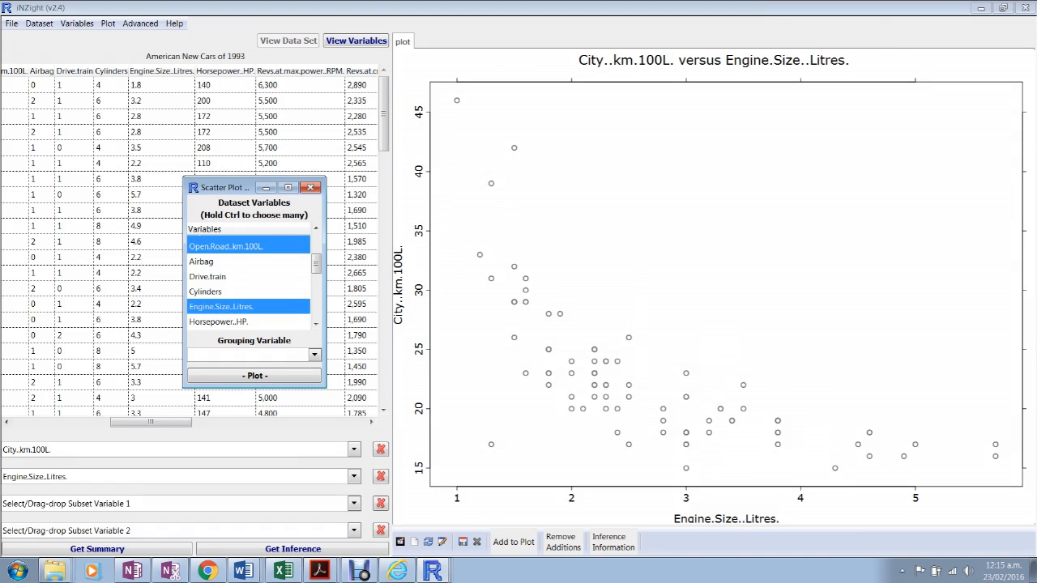
- Add Horsepower..HP., Fuel.tank..Litres. and Weight..kg. to the pairs plot variable selection
click(316, 324)
click(316, 324)
click(316, 324)
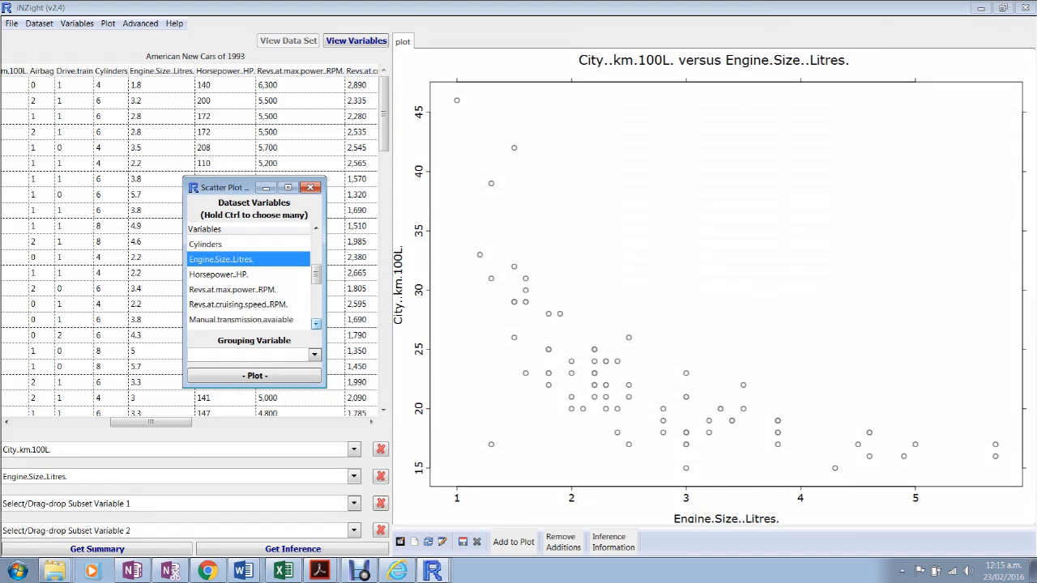
ctrl+click(219, 275)
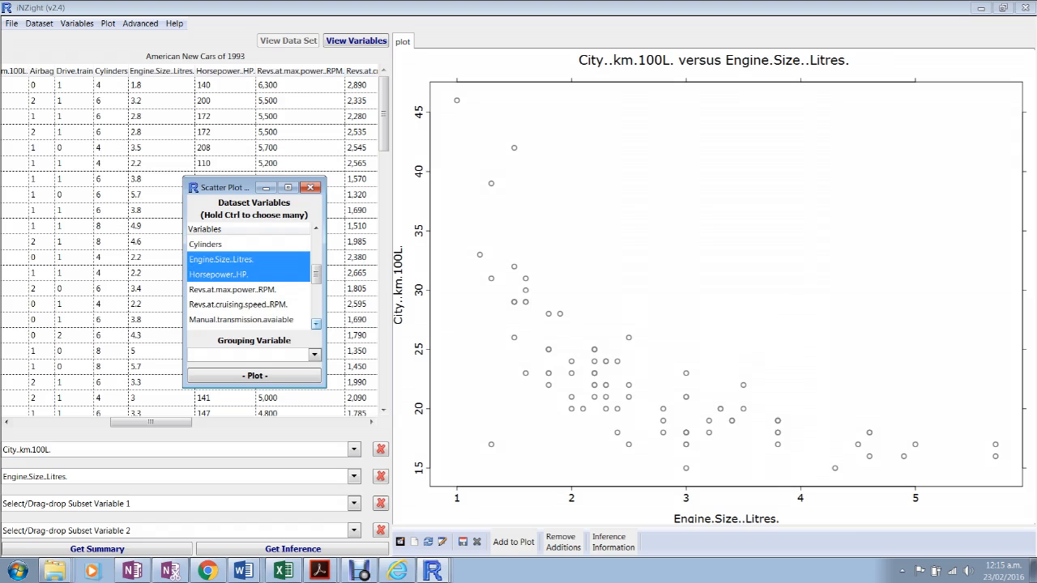
click(316, 324)
click(316, 324)
click(316, 324)
click(316, 324)
click(316, 324)
click(316, 324)
click(316, 324)
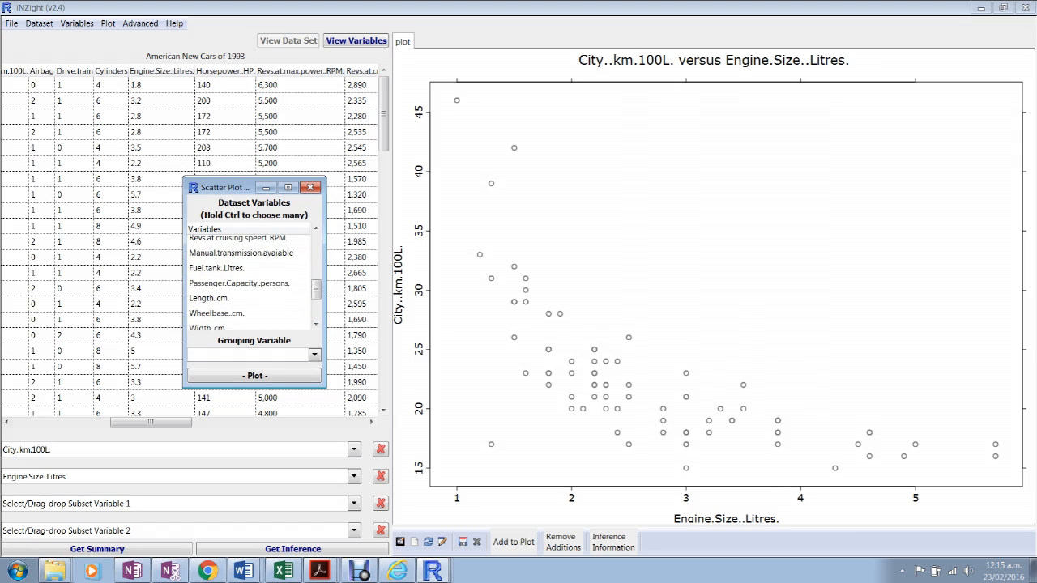
ctrl+click(219, 268)
drag(316, 290, 316, 309)
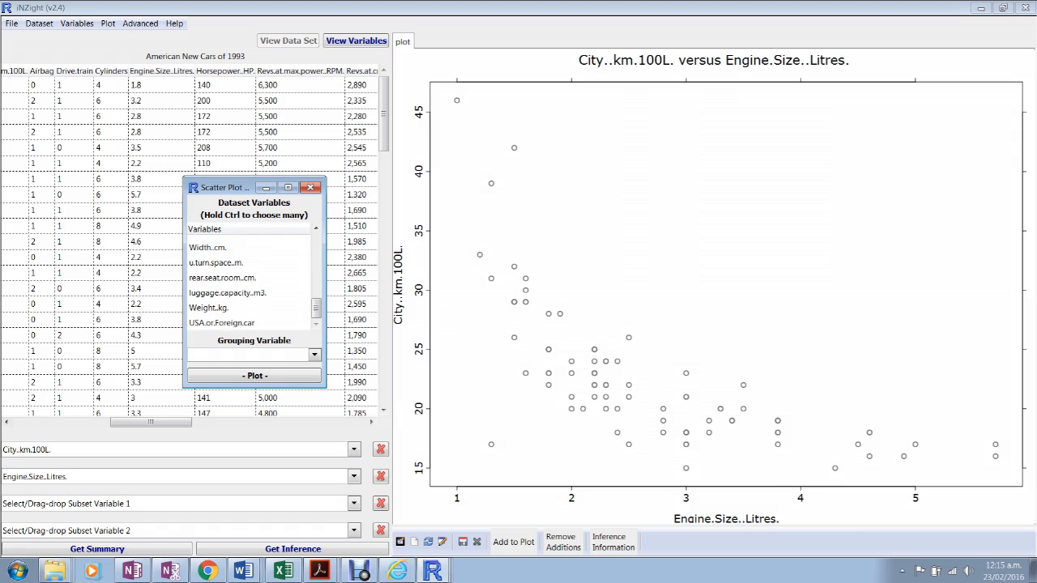
ctrl+click(218, 308)
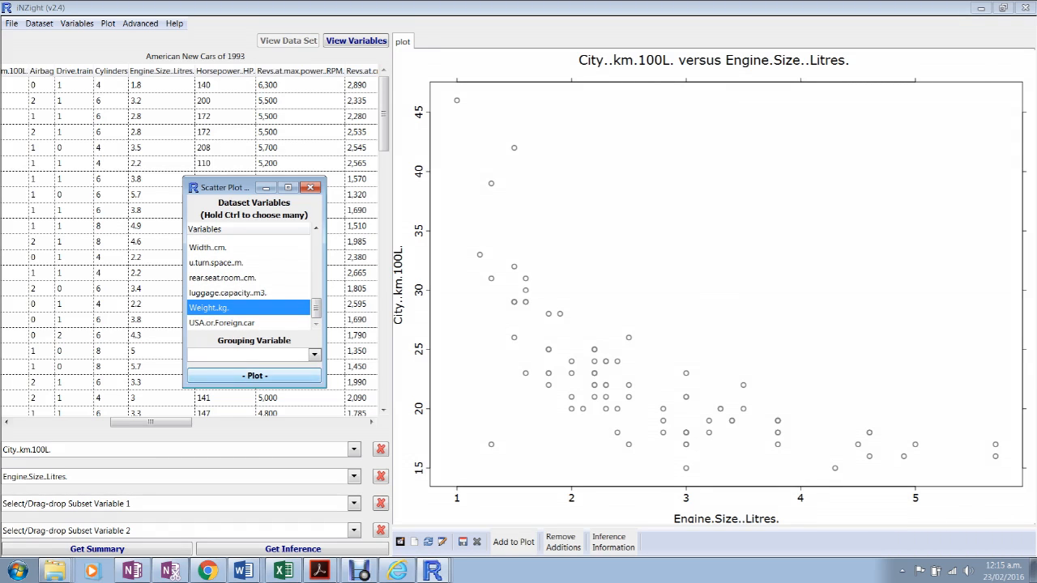
- Try to draw the pairs plot from the selected variables, then close the graphics window
click(255, 376)
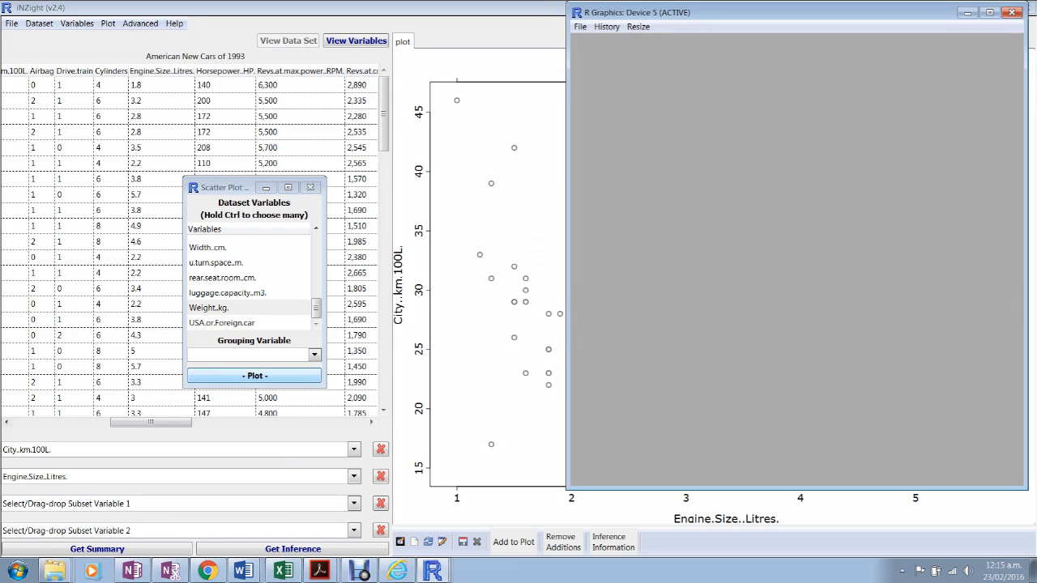
click(254, 375)
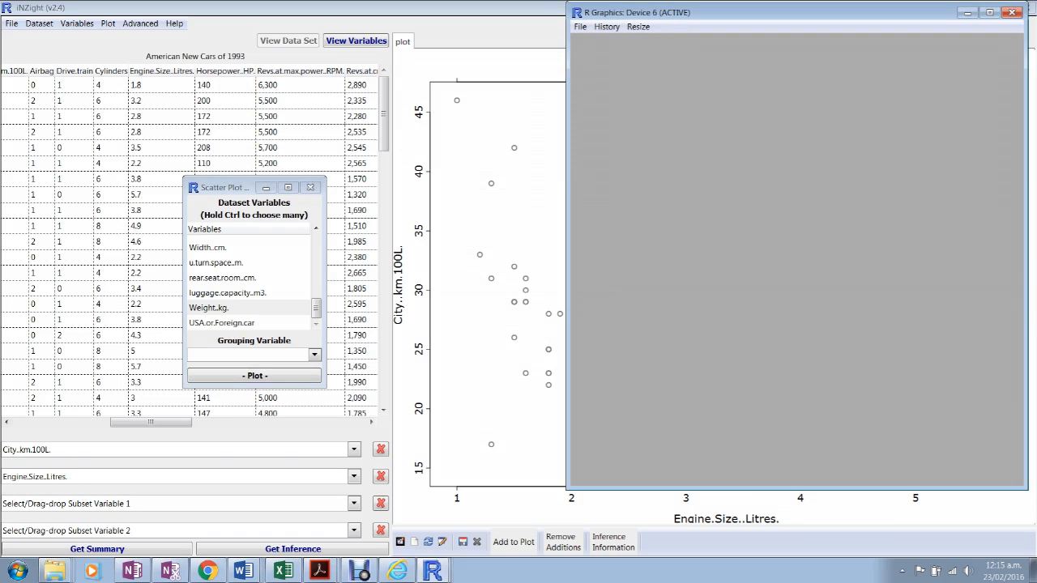
drag(798, 13, 651, 34)
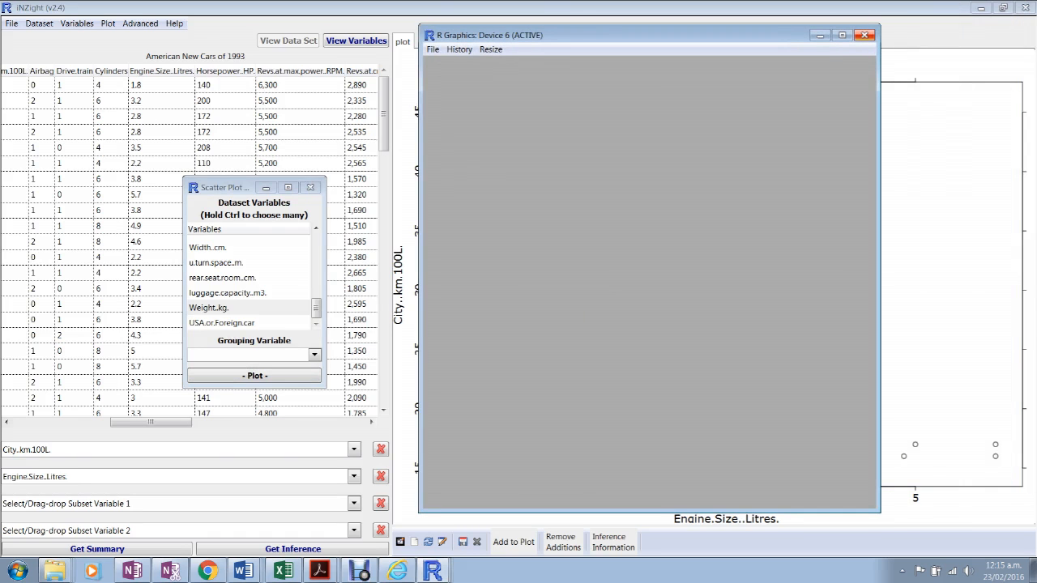
click(864, 35)
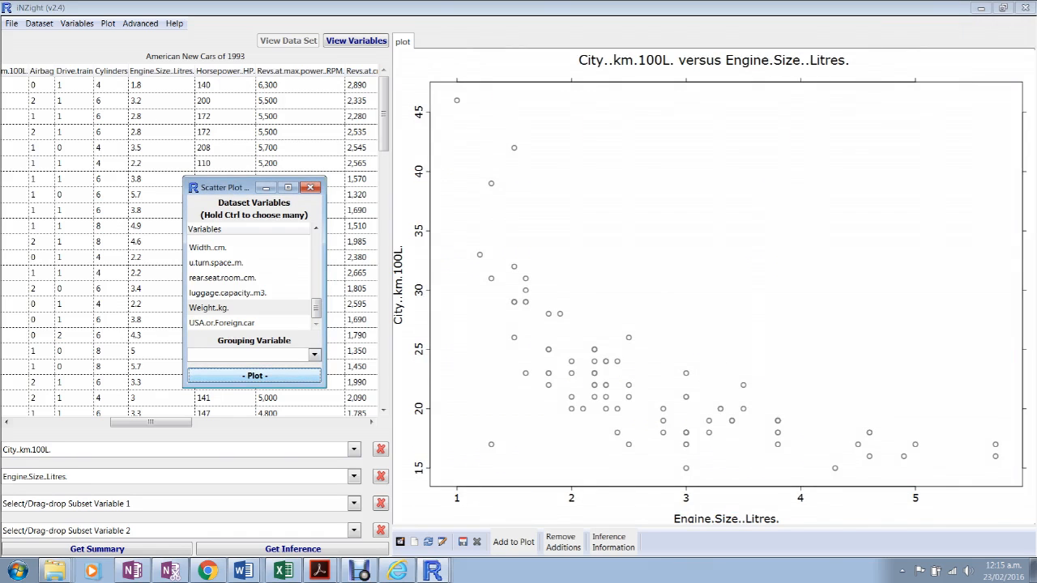
- Try drawing the pairs plot again, check the R console for errors, and minimise the console
click(254, 375)
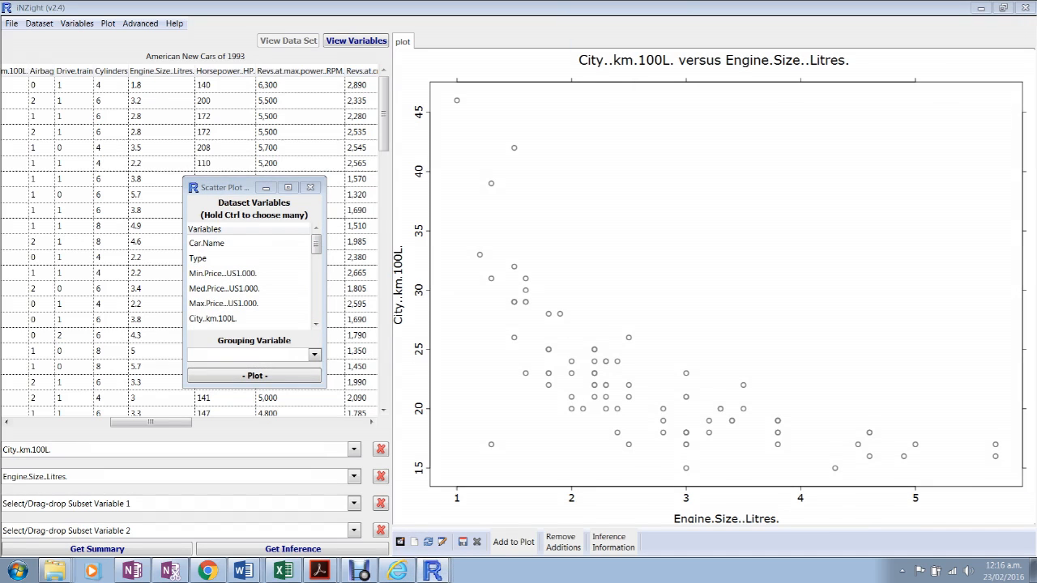
click(254, 376)
key(alt+Tab)
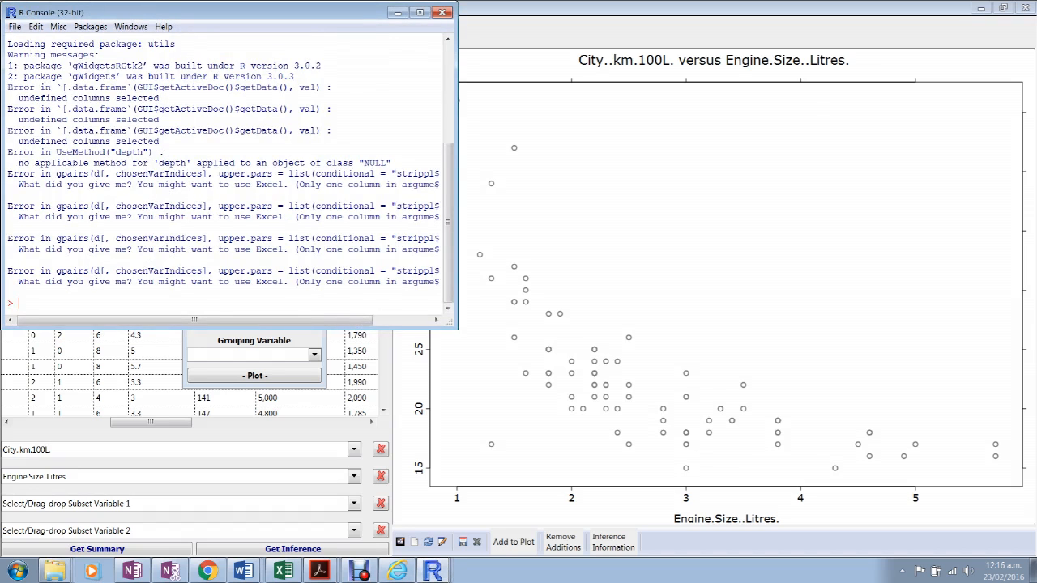
click(397, 12)
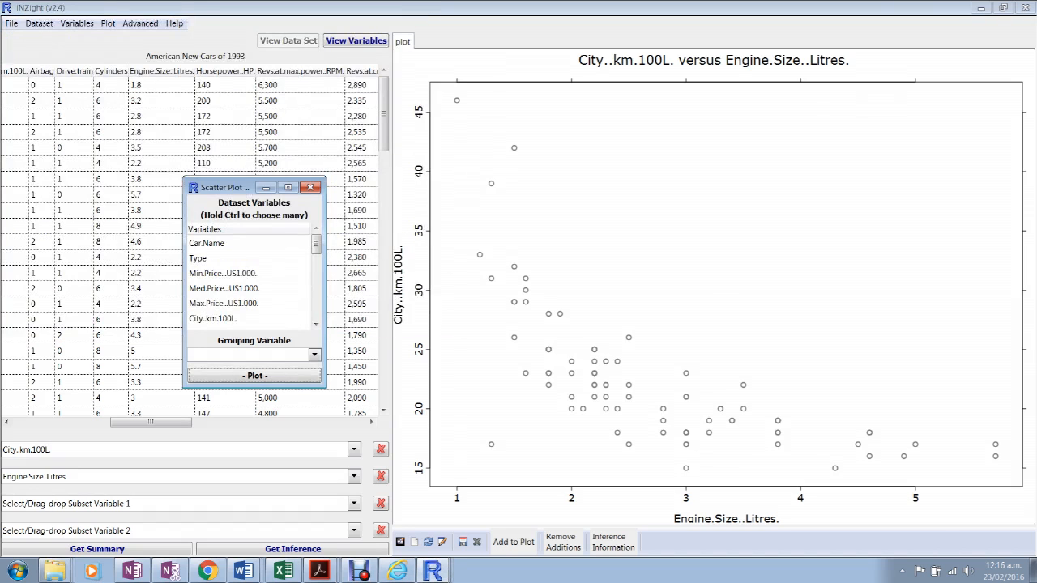
- Reopen the pairs plot dialog afresh and select Min.Price...US1.000. and City..km.100L
click(311, 187)
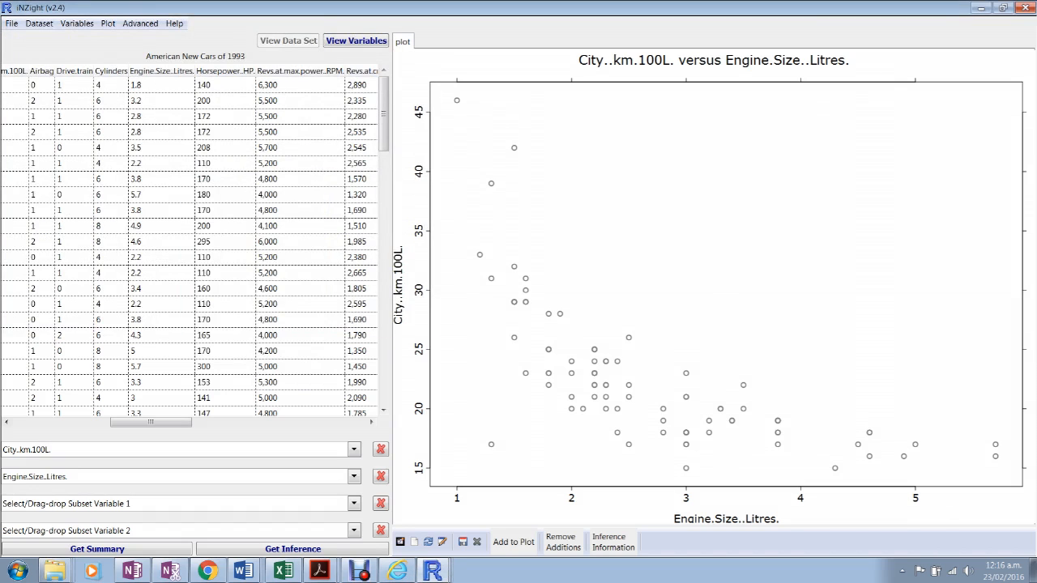
click(140, 23)
mouse_move(162, 38)
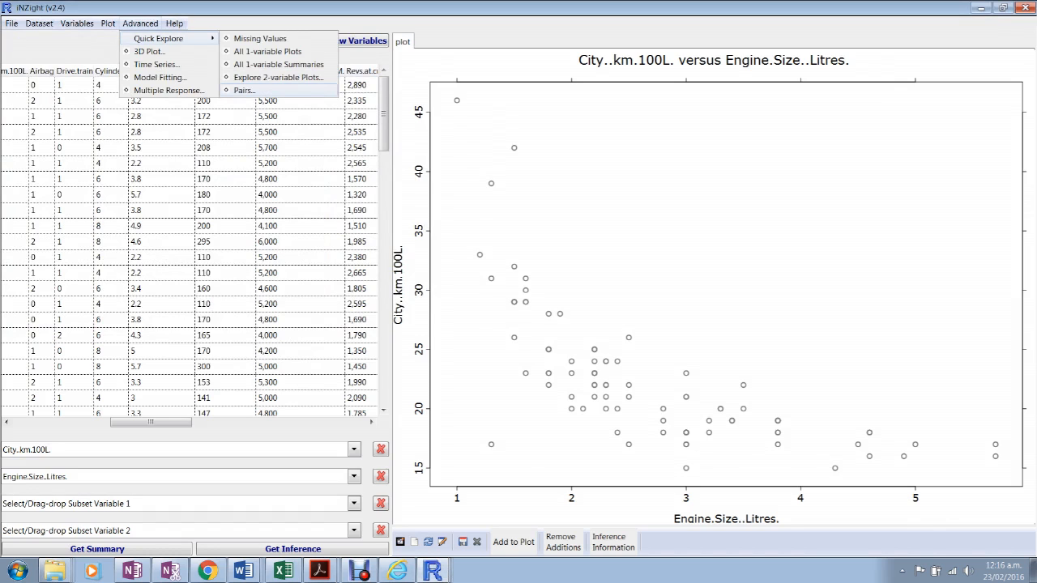
click(244, 90)
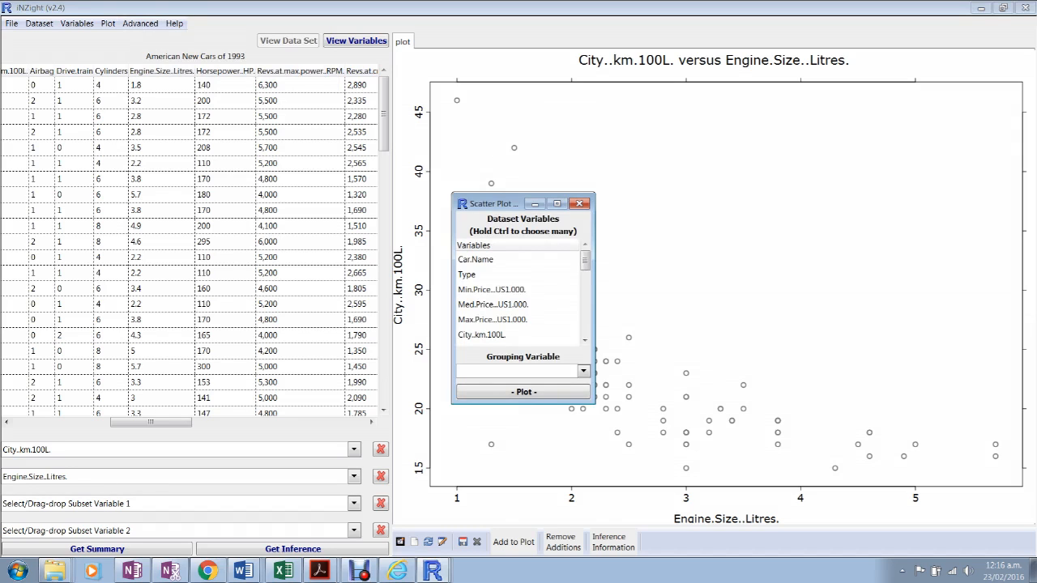
click(492, 290)
ctrl+click(483, 334)
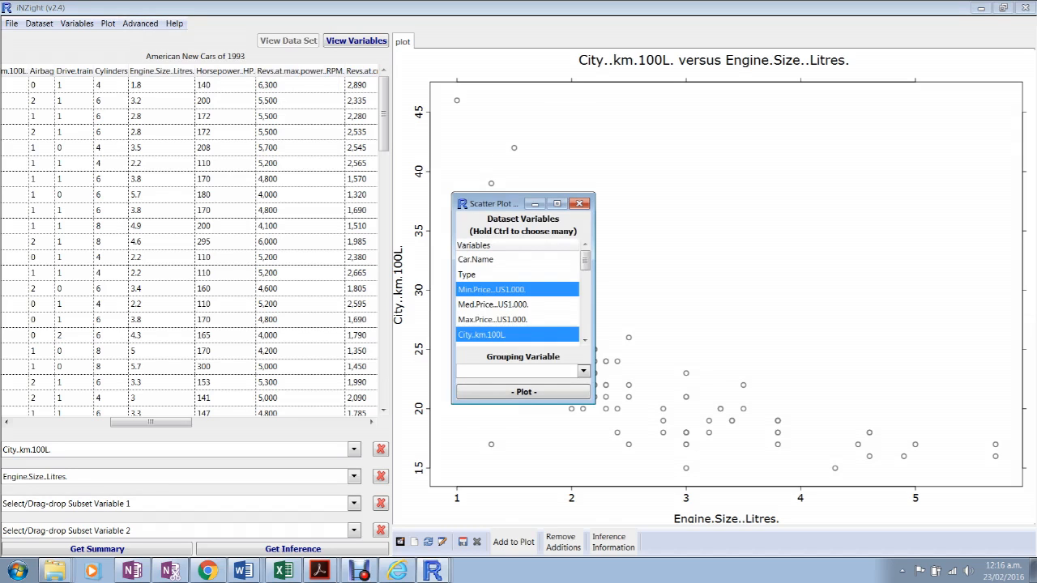
- Add Engine.Size..Litres. and Weight..kg. to the pairs plot selection and check the first selected variables
click(585, 341)
click(585, 340)
click(585, 340)
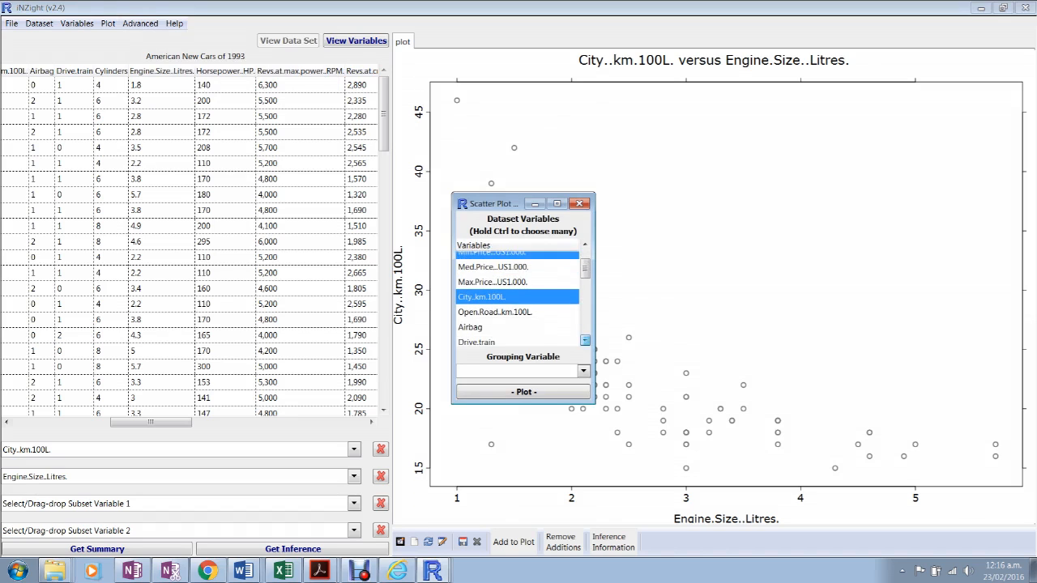
click(585, 340)
click(585, 340)
click(585, 340)
click(585, 340)
click(585, 340)
click(585, 341)
click(585, 341)
click(585, 340)
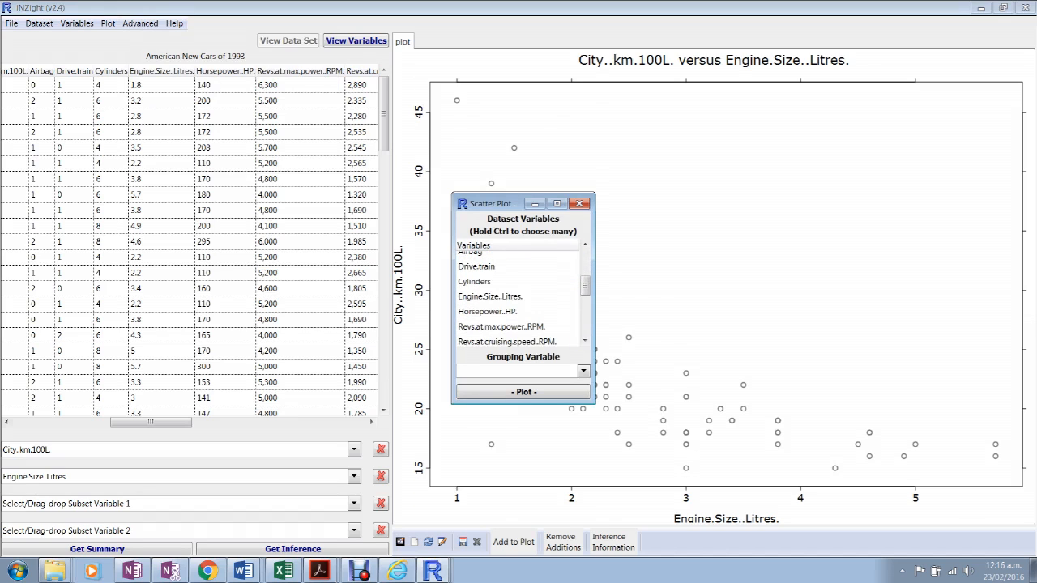
ctrl+click(491, 296)
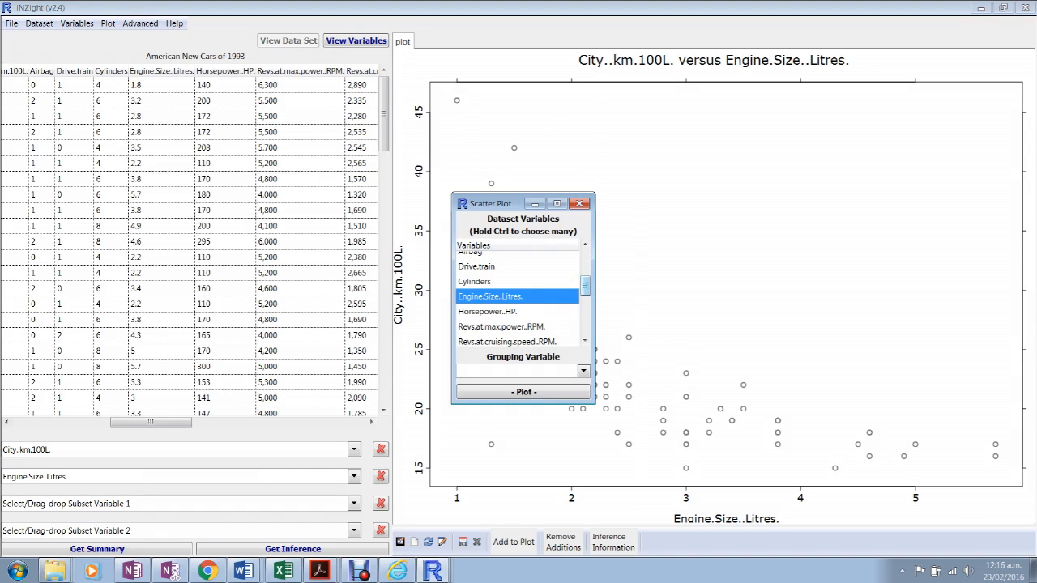
drag(585, 285, 585, 305)
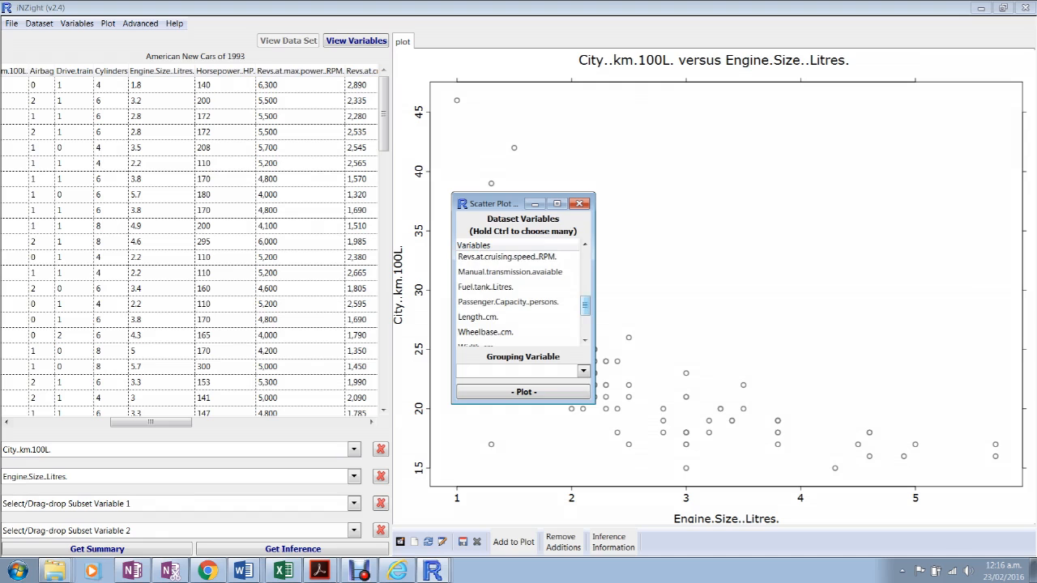
drag(584, 306, 585, 324)
click(478, 324)
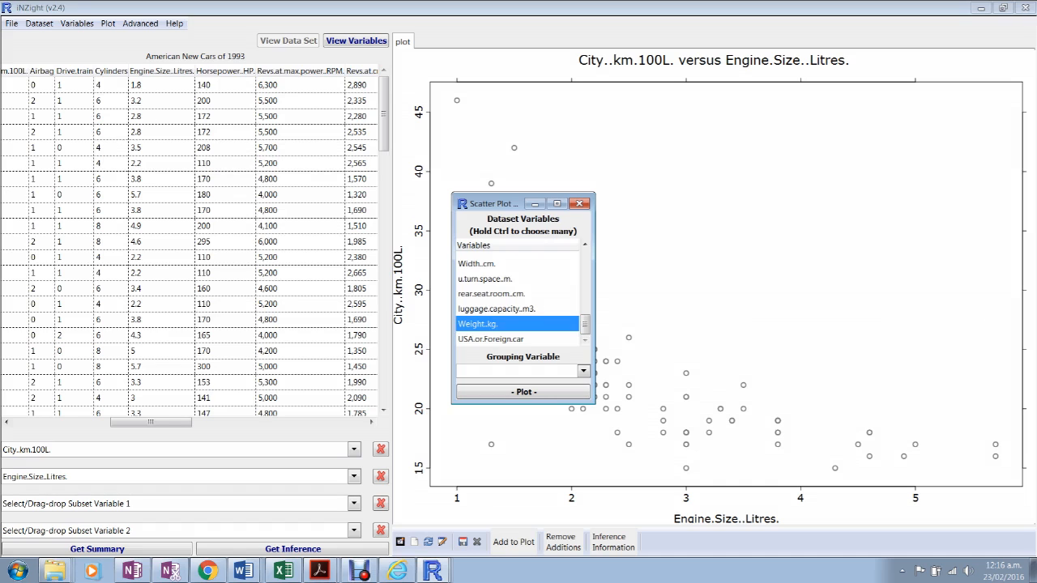
scroll(519, 296, up, 10)
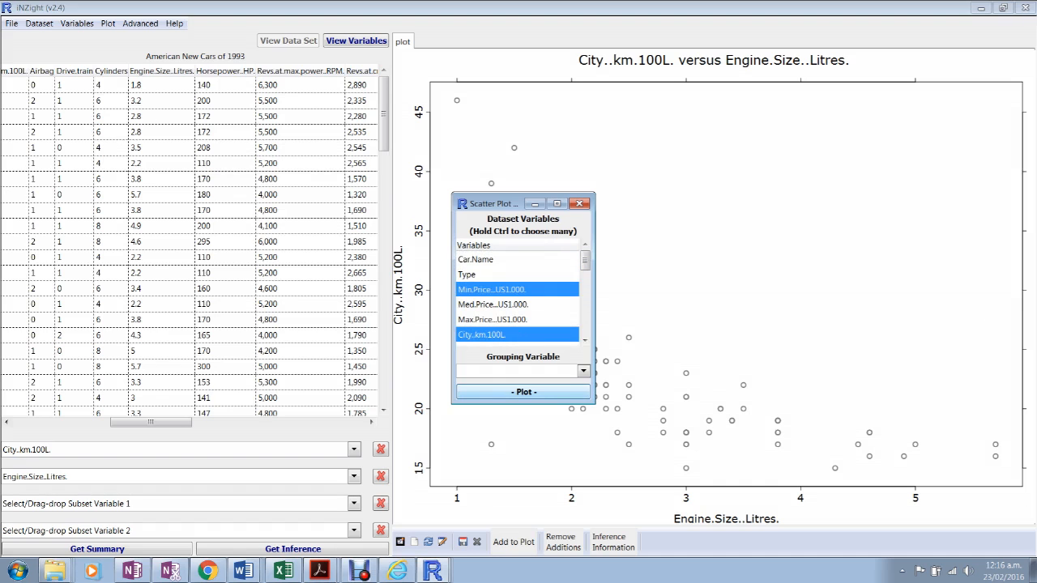
- Draw the pairs plot of the selected variables, move the variable dialog clear of it, and redraw the plot
click(524, 391)
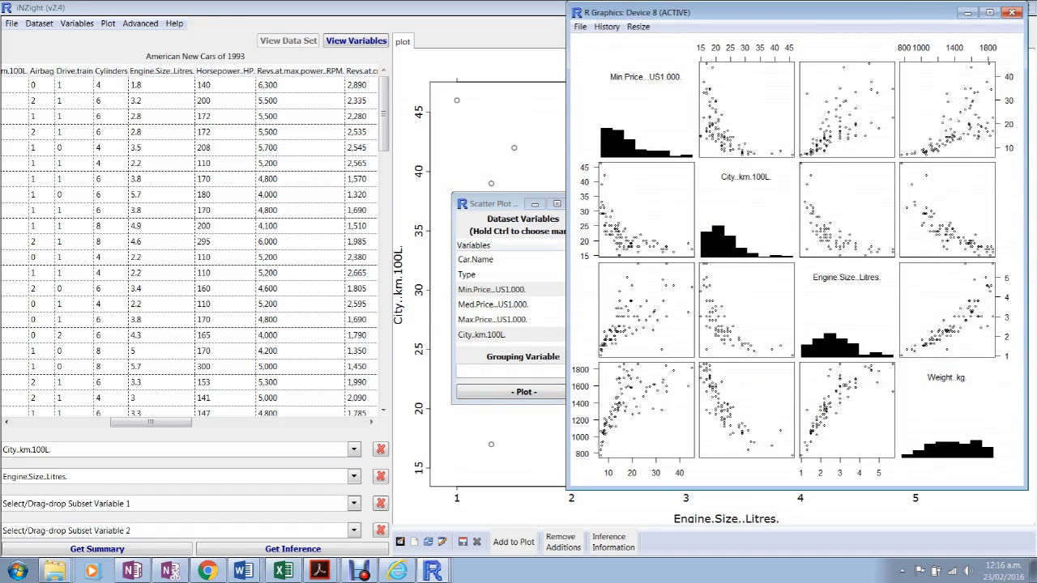
drag(494, 204, 171, 161)
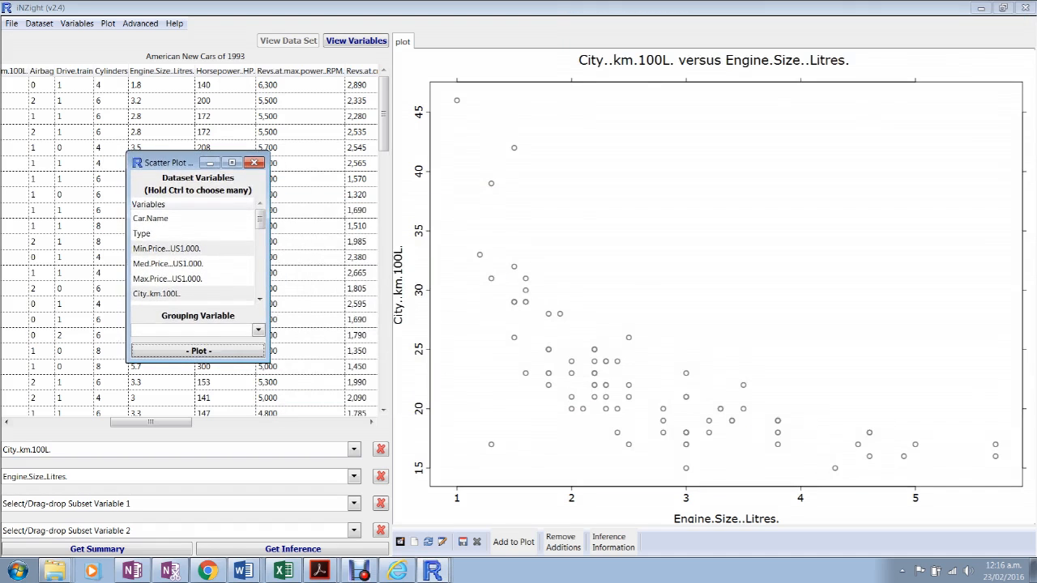
click(198, 351)
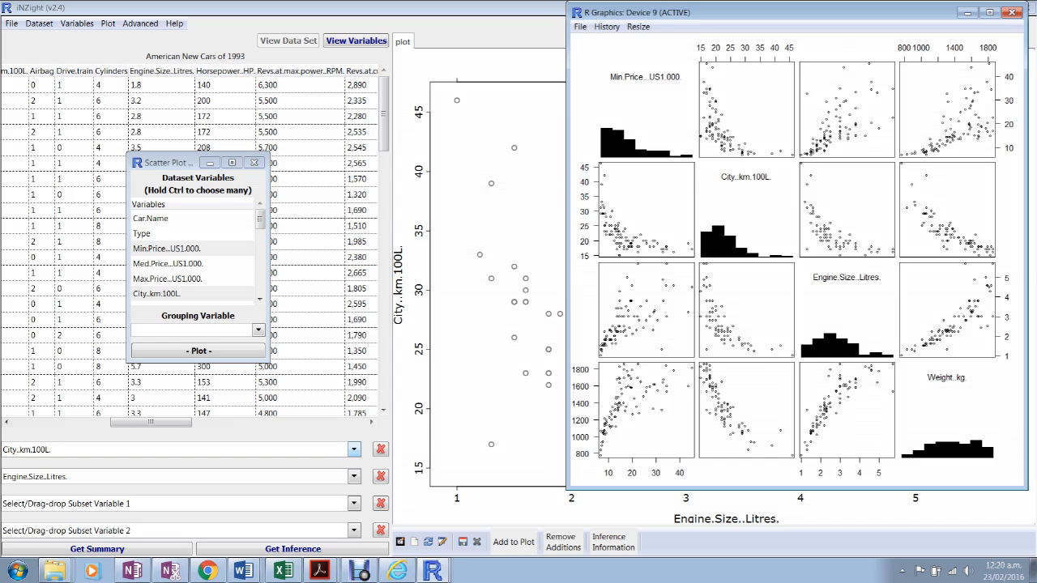
- Set Variable 1 to Min.Price...US1.000. and Variable 2 to Weight..kg., closing the pairs plot dialog
click(354, 450)
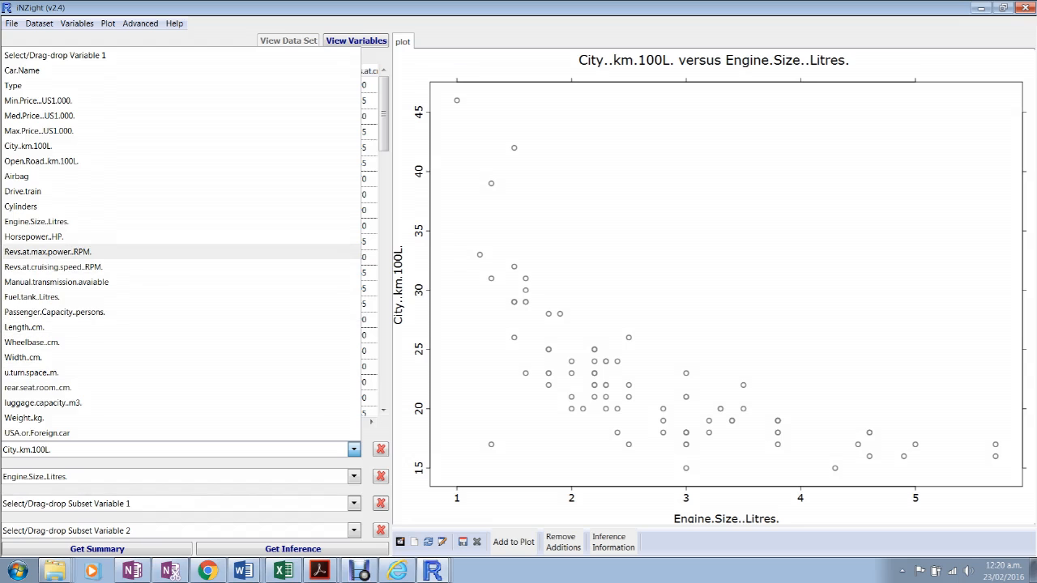
click(38, 101)
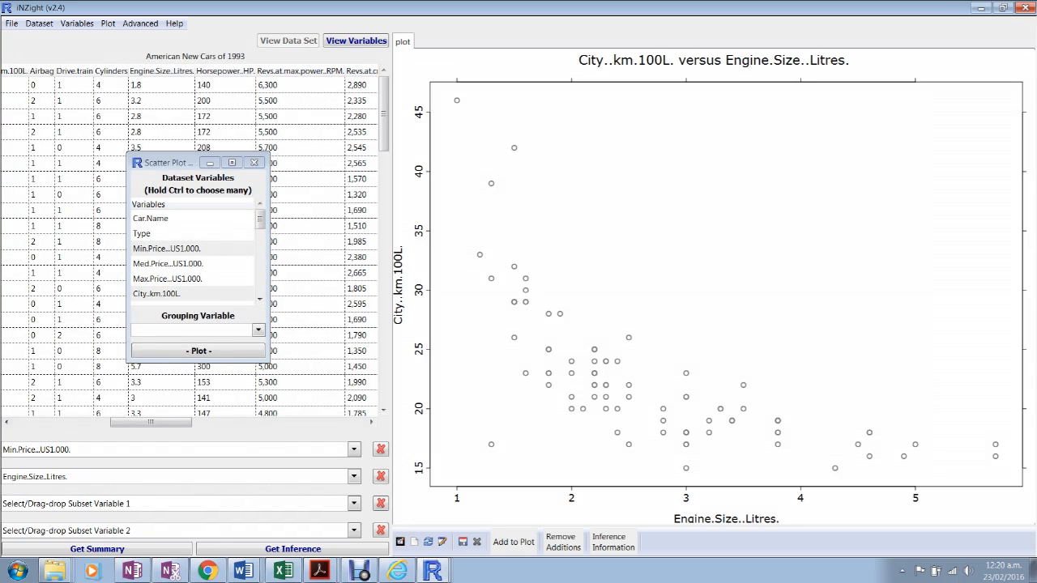
click(254, 162)
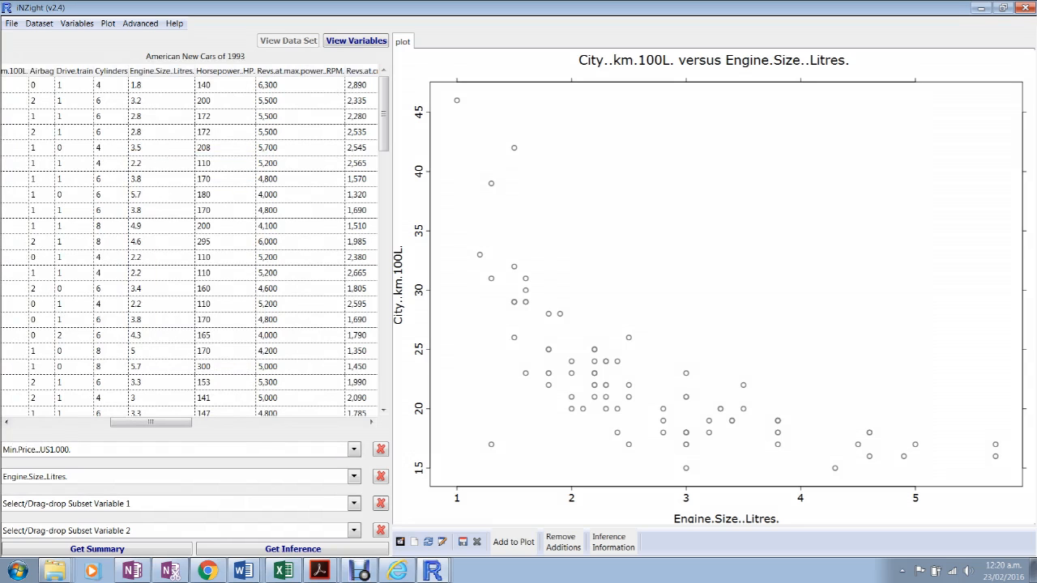
click(354, 449)
click(354, 450)
click(354, 476)
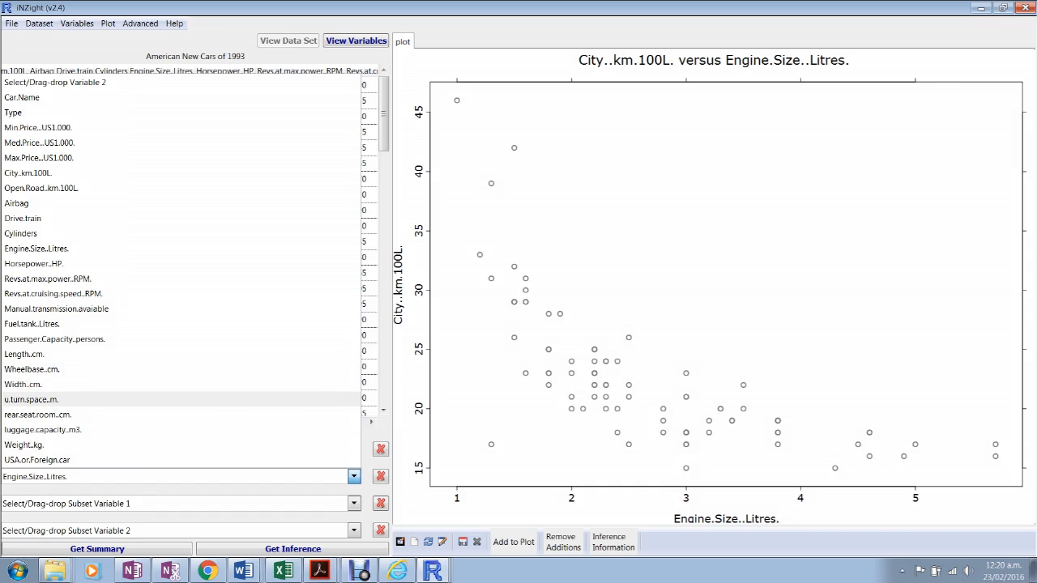
click(33, 445)
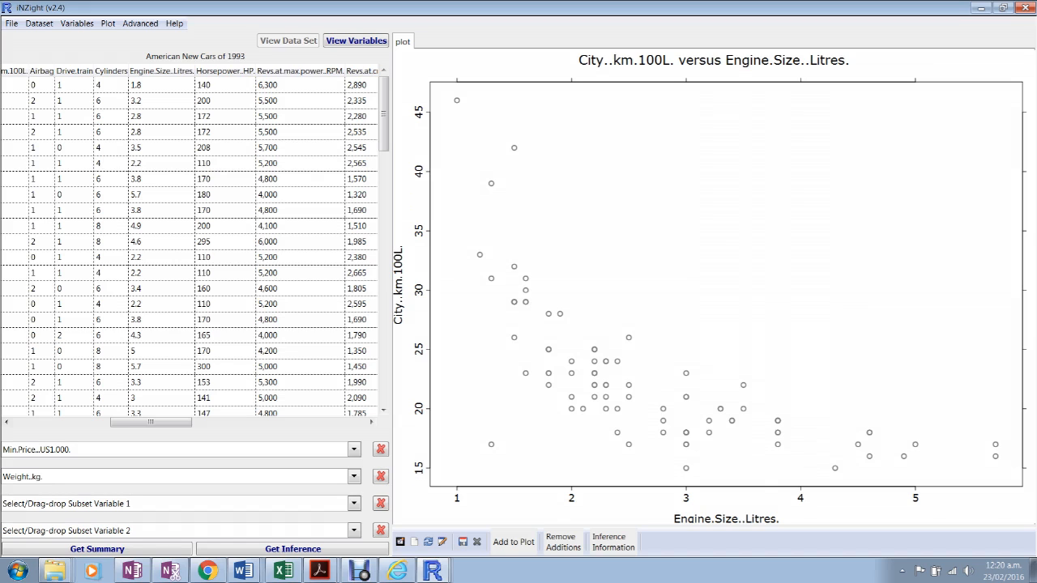
- Try to create a new plot tab and refresh the plot by reselecting Weight..kg. as Variable 2
click(353, 476)
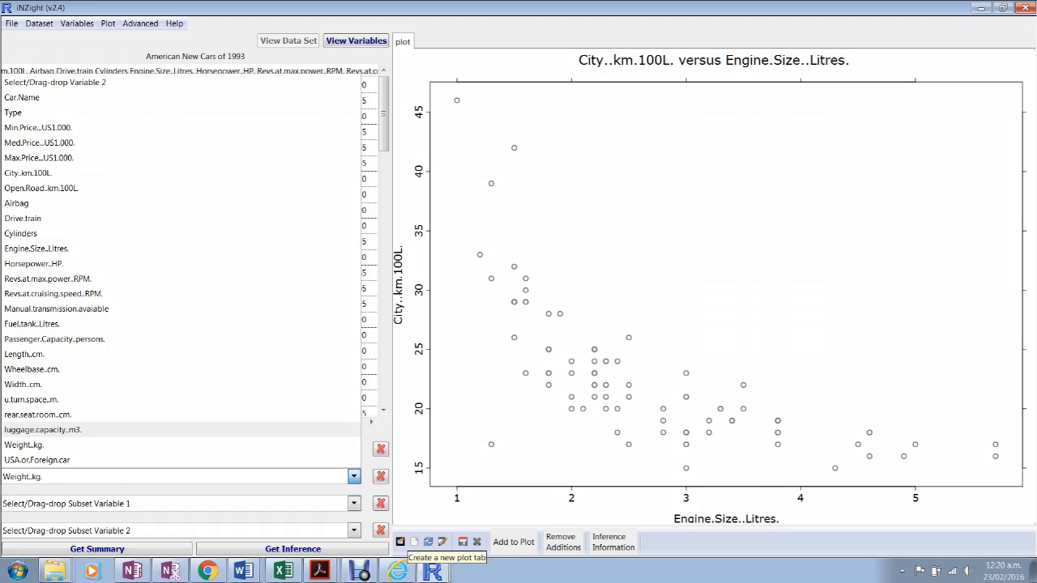
click(414, 542)
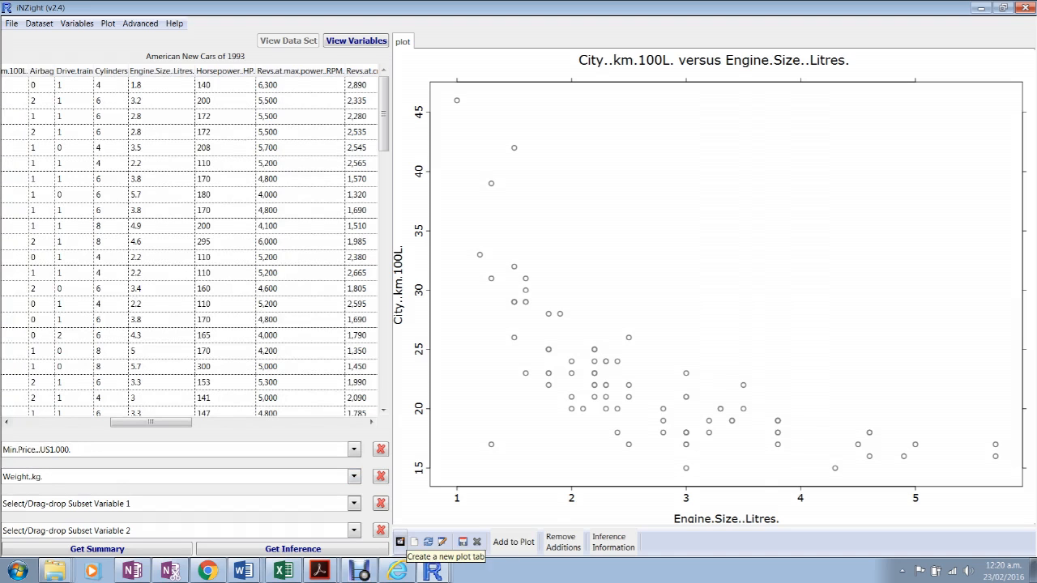
click(354, 477)
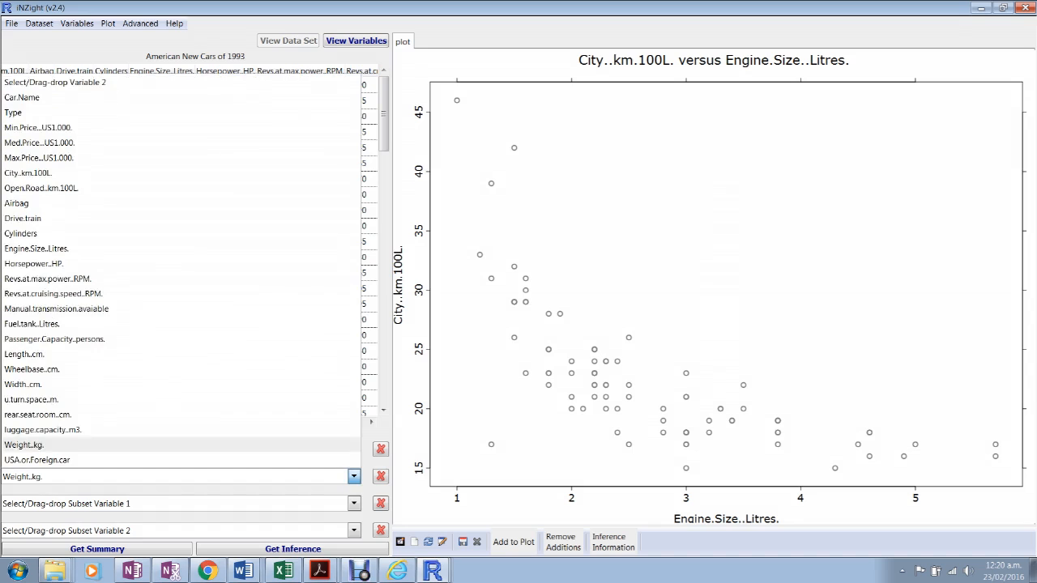
click(336, 445)
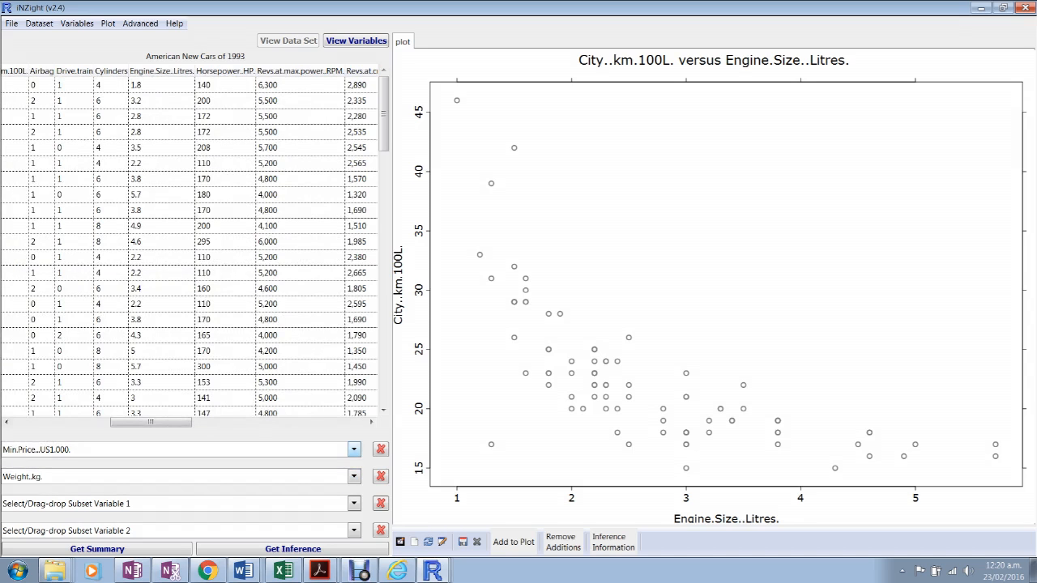
- Try to refresh the plot by reselecting Min.Price...US1.000. as Variable 1, and cancel renaming the plot tab
click(354, 448)
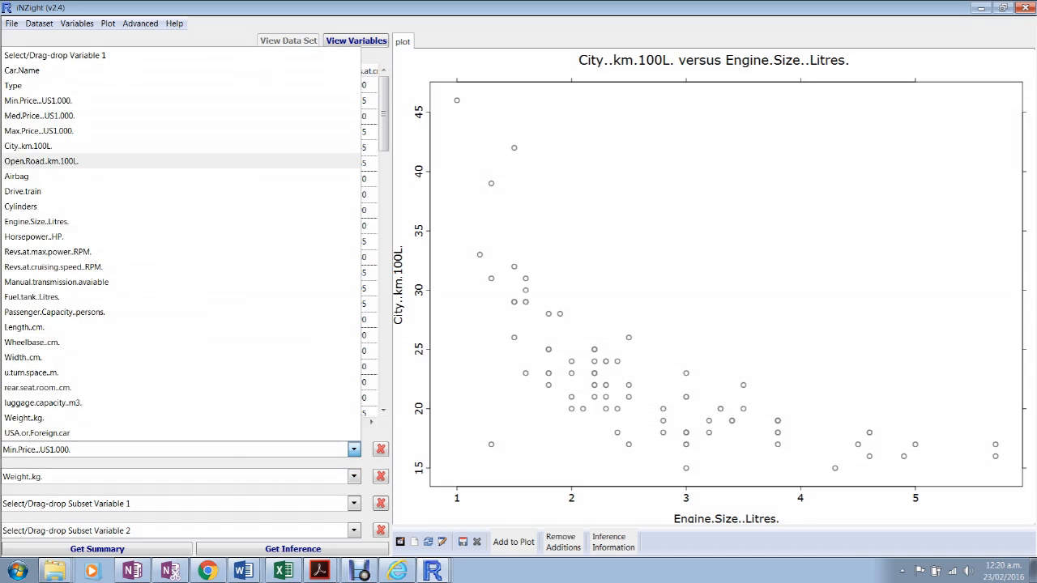
click(36, 100)
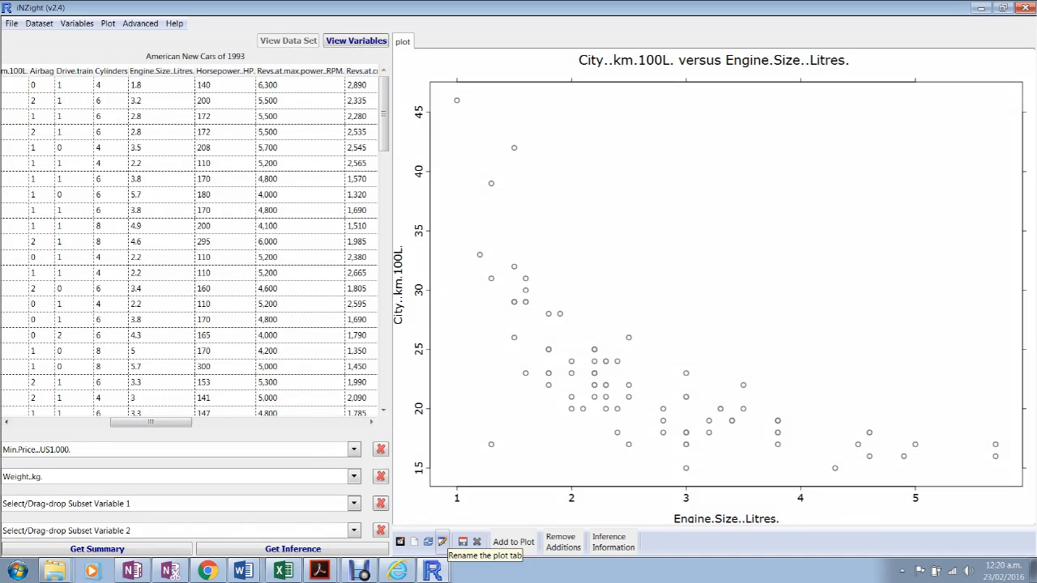
click(441, 541)
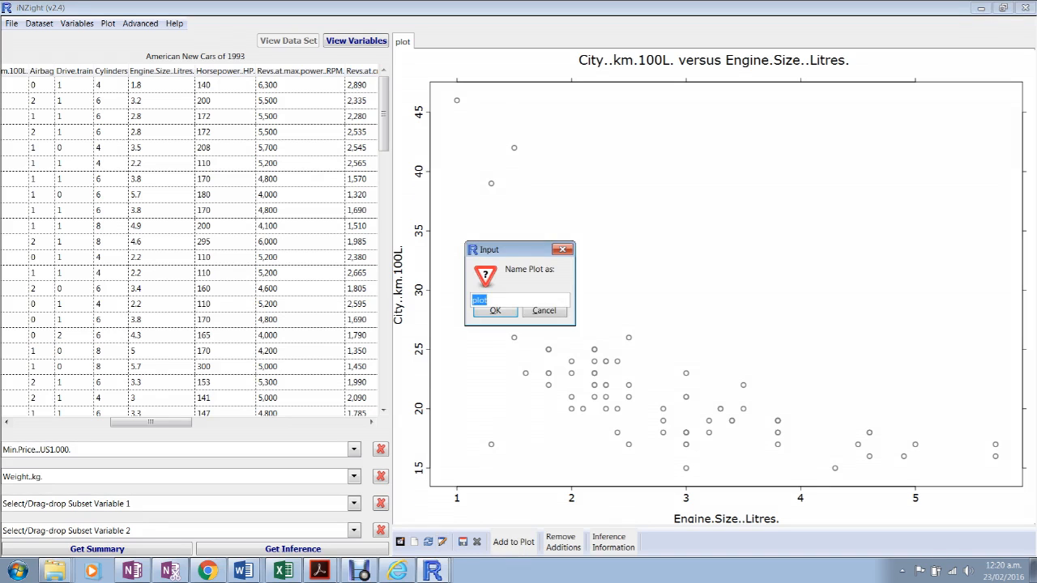
click(545, 311)
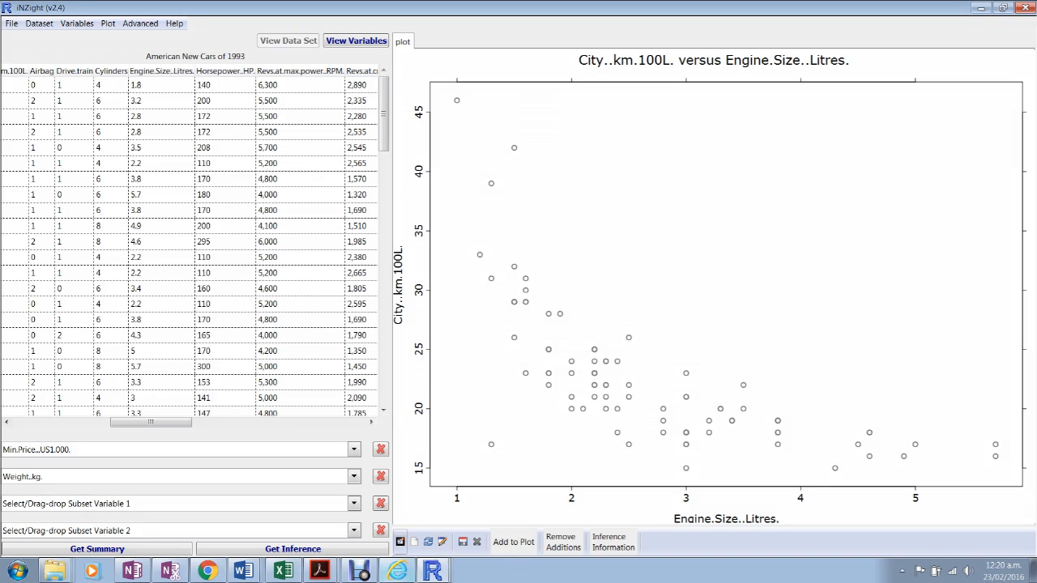
- Close both pairs plot graphics windows and replace the old City..km.100L. versus Engine.Size..Litres. plot tab with a new empty one
click(400, 542)
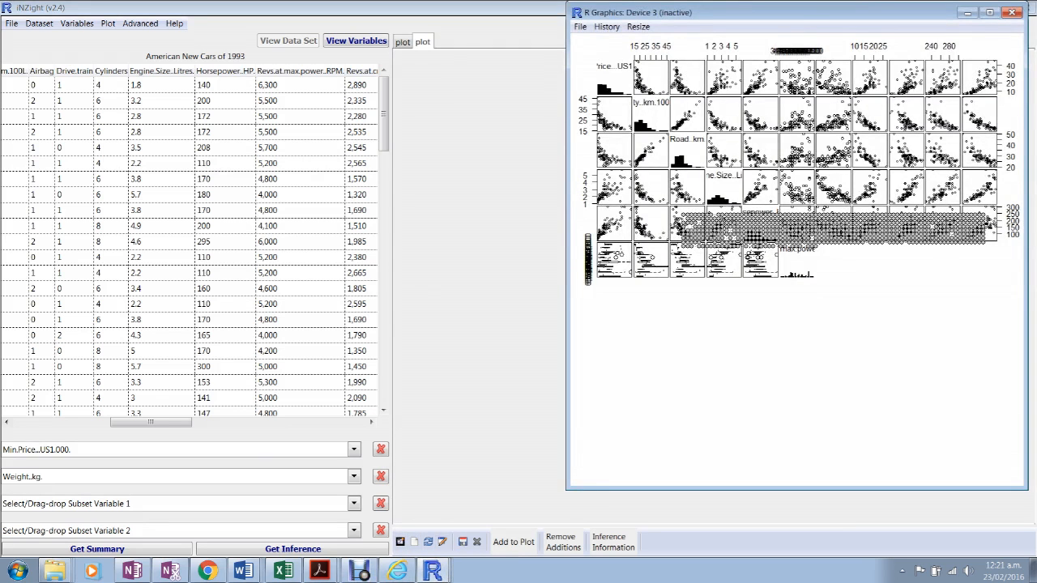
click(1011, 12)
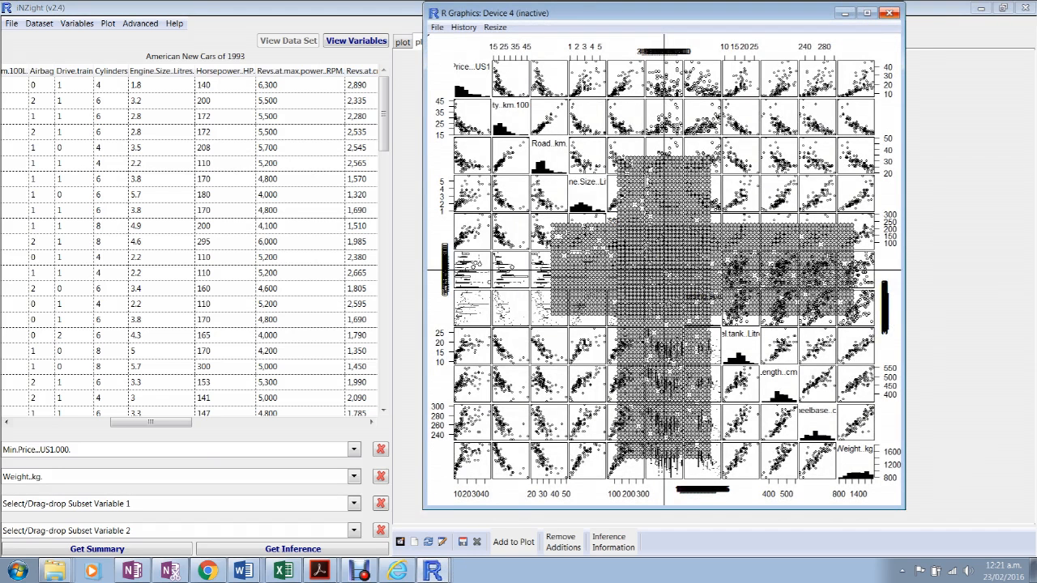
click(890, 13)
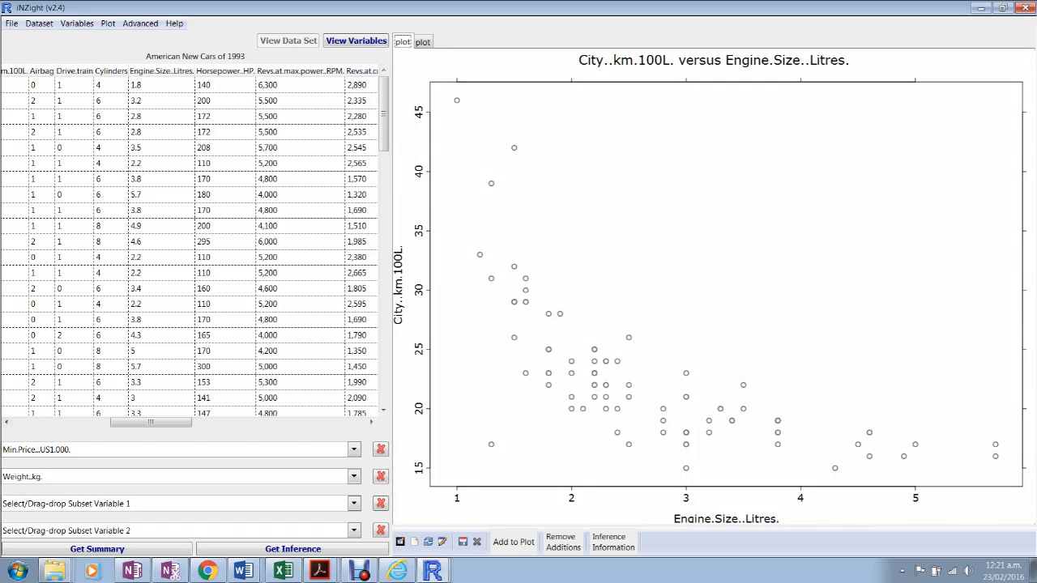
click(476, 542)
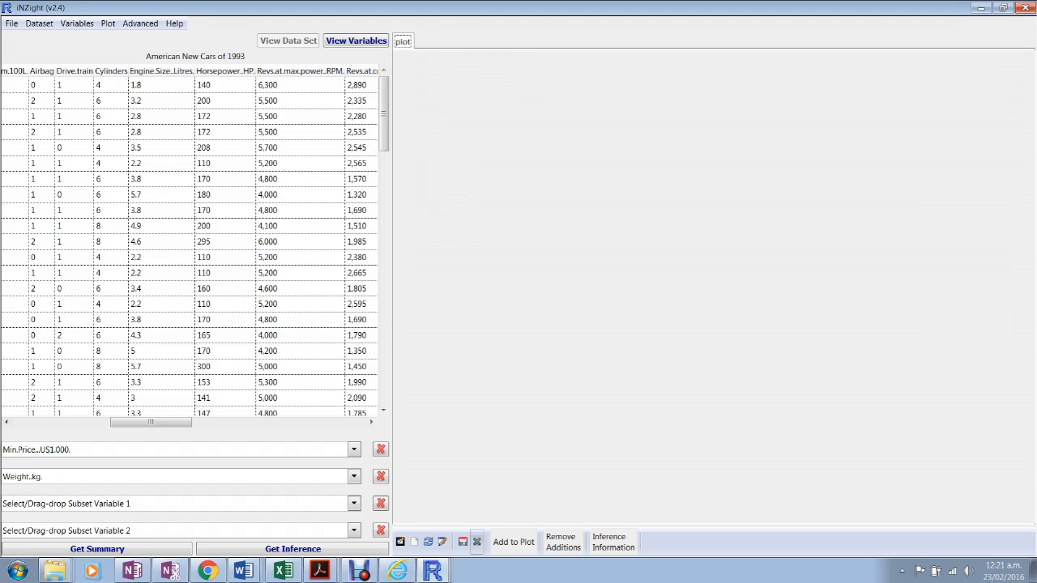
- Clear both variables and plot Min.Price...US1.000. as Variable 1 against Engine.Size..Litres. as Variable 2
click(380, 449)
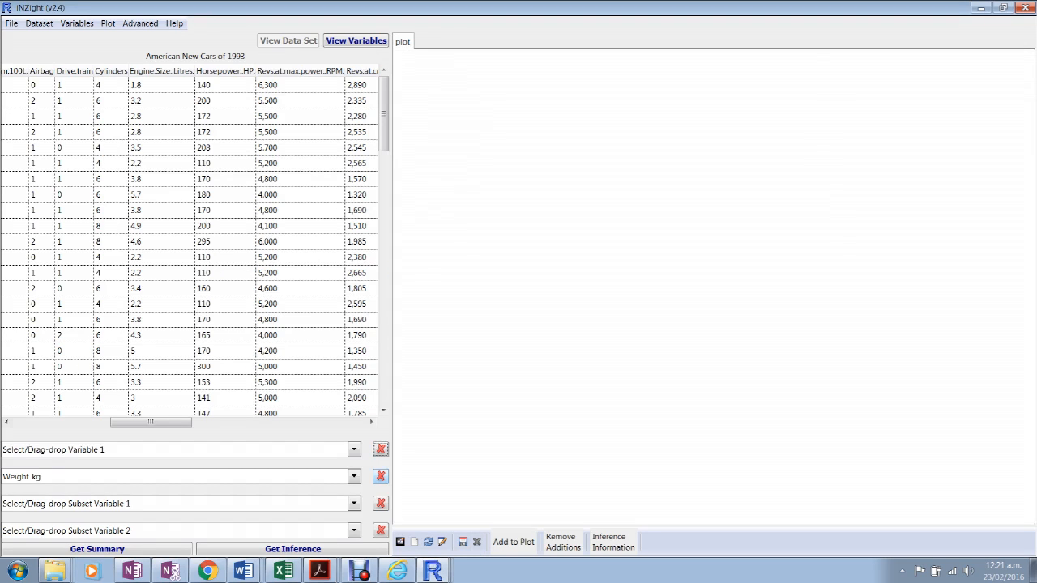
click(380, 477)
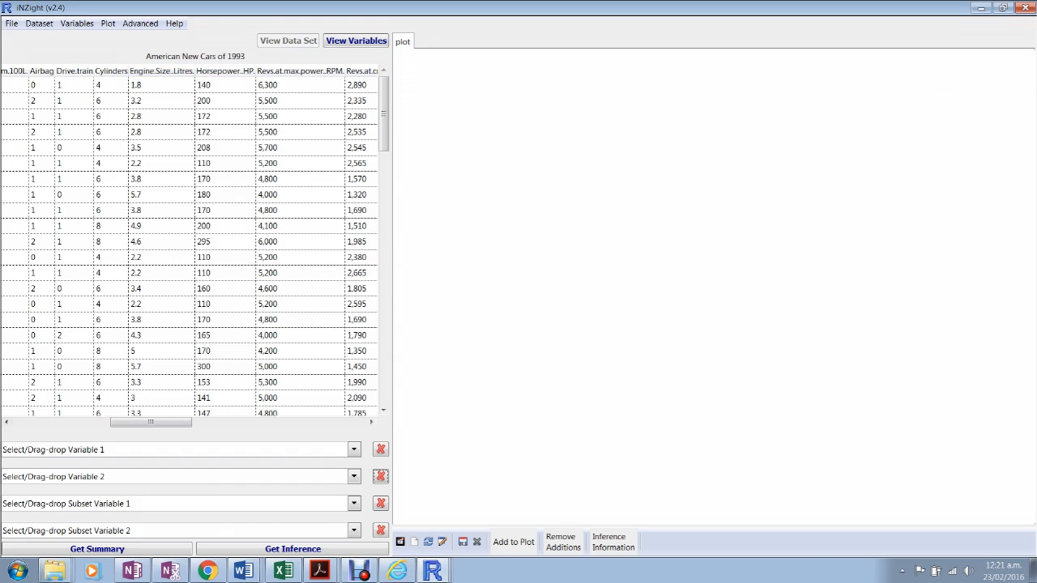
drag(150, 422, 53, 422)
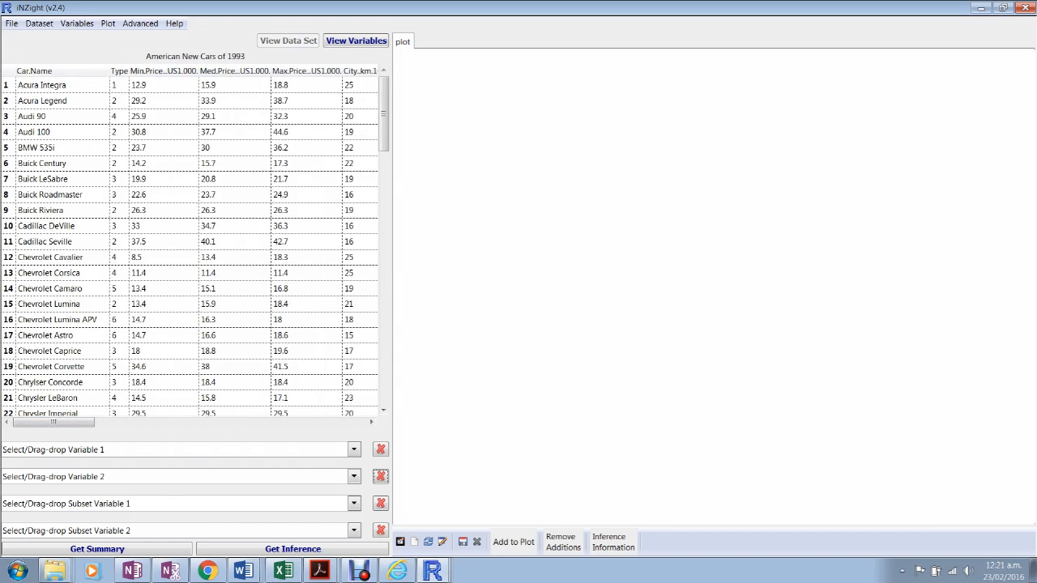
mouse_move(162, 71)
mouse_down()
mouse_move(187, 284)
mouse_move(154, 455)
mouse_up()
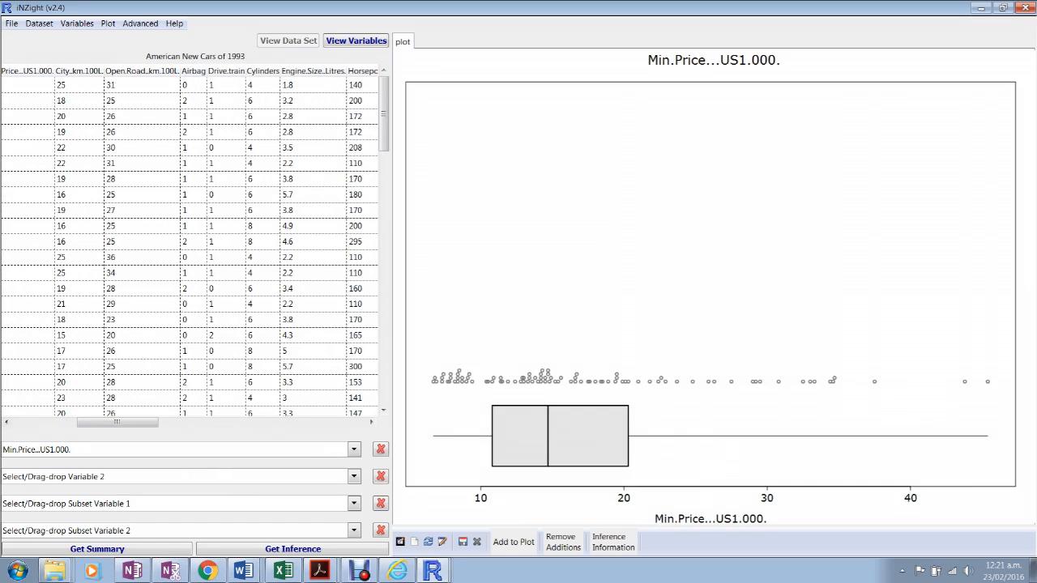
drag(314, 70, 178, 476)
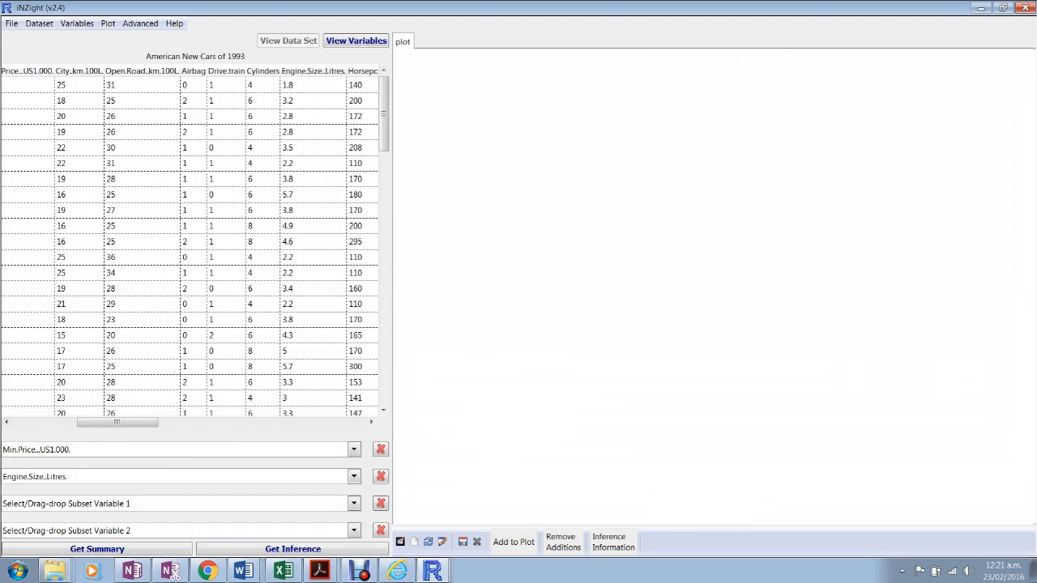